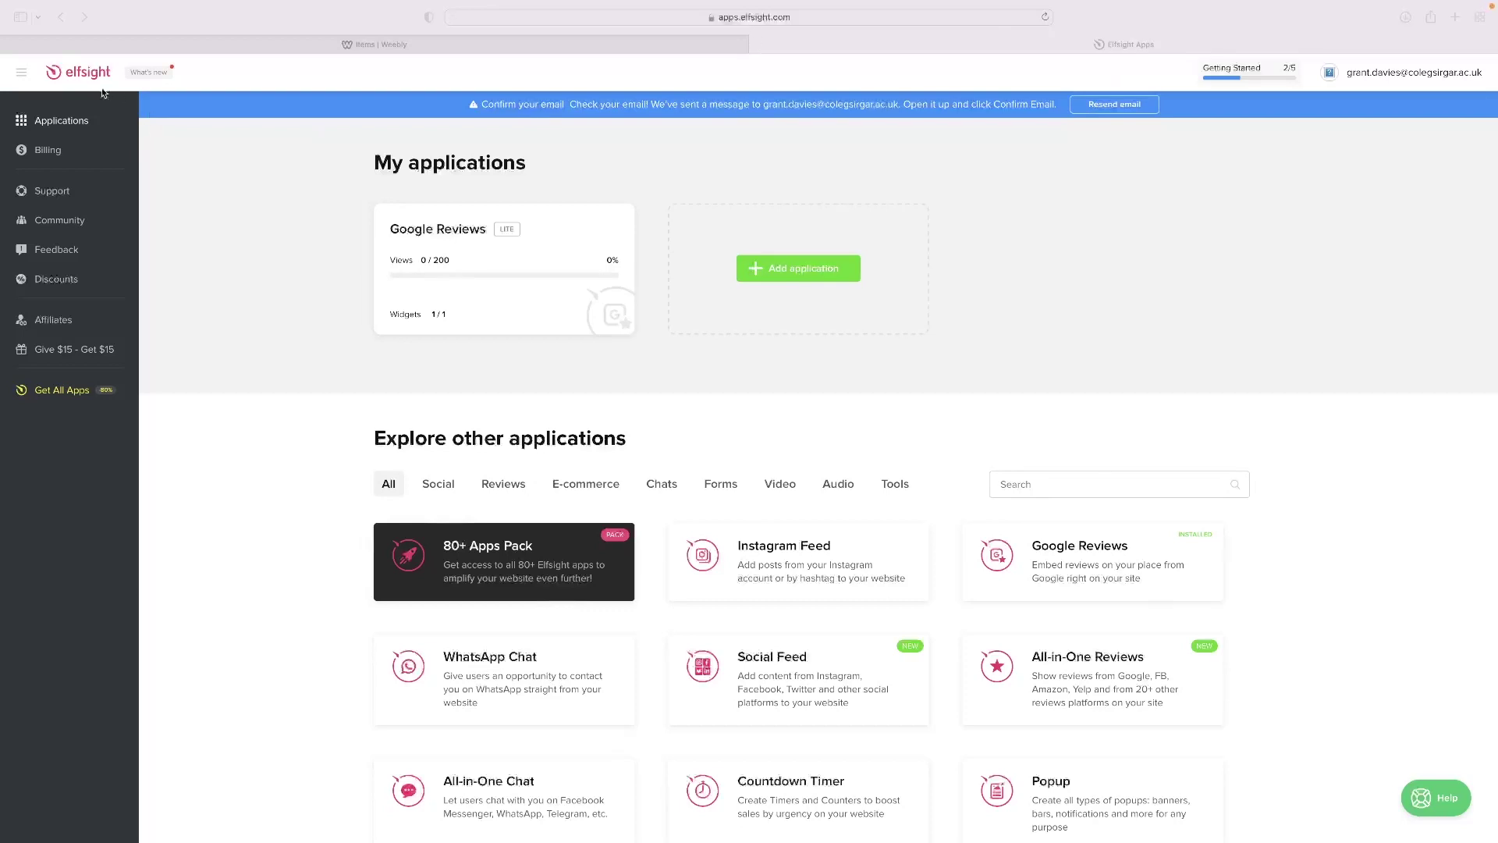
Step: Find the Testimonials Slider among the Reviews applications and start a new widget with it
{"action": "scroll", "coordinate": [134, 85], "scroll_direction": "down", "scroll_amount": 1}
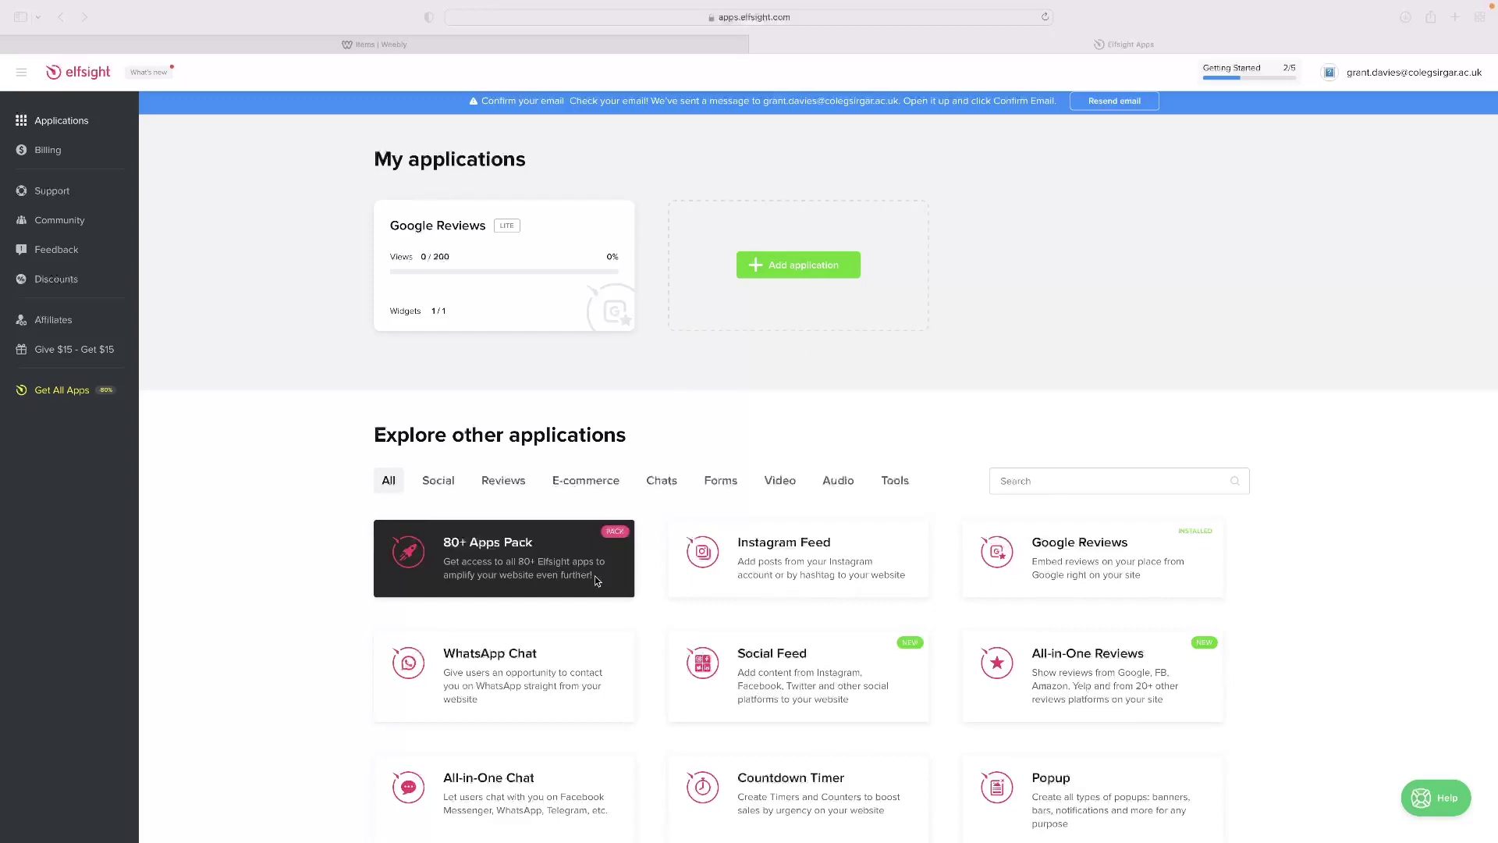
{"action": "left_click", "coordinate": [513, 485]}
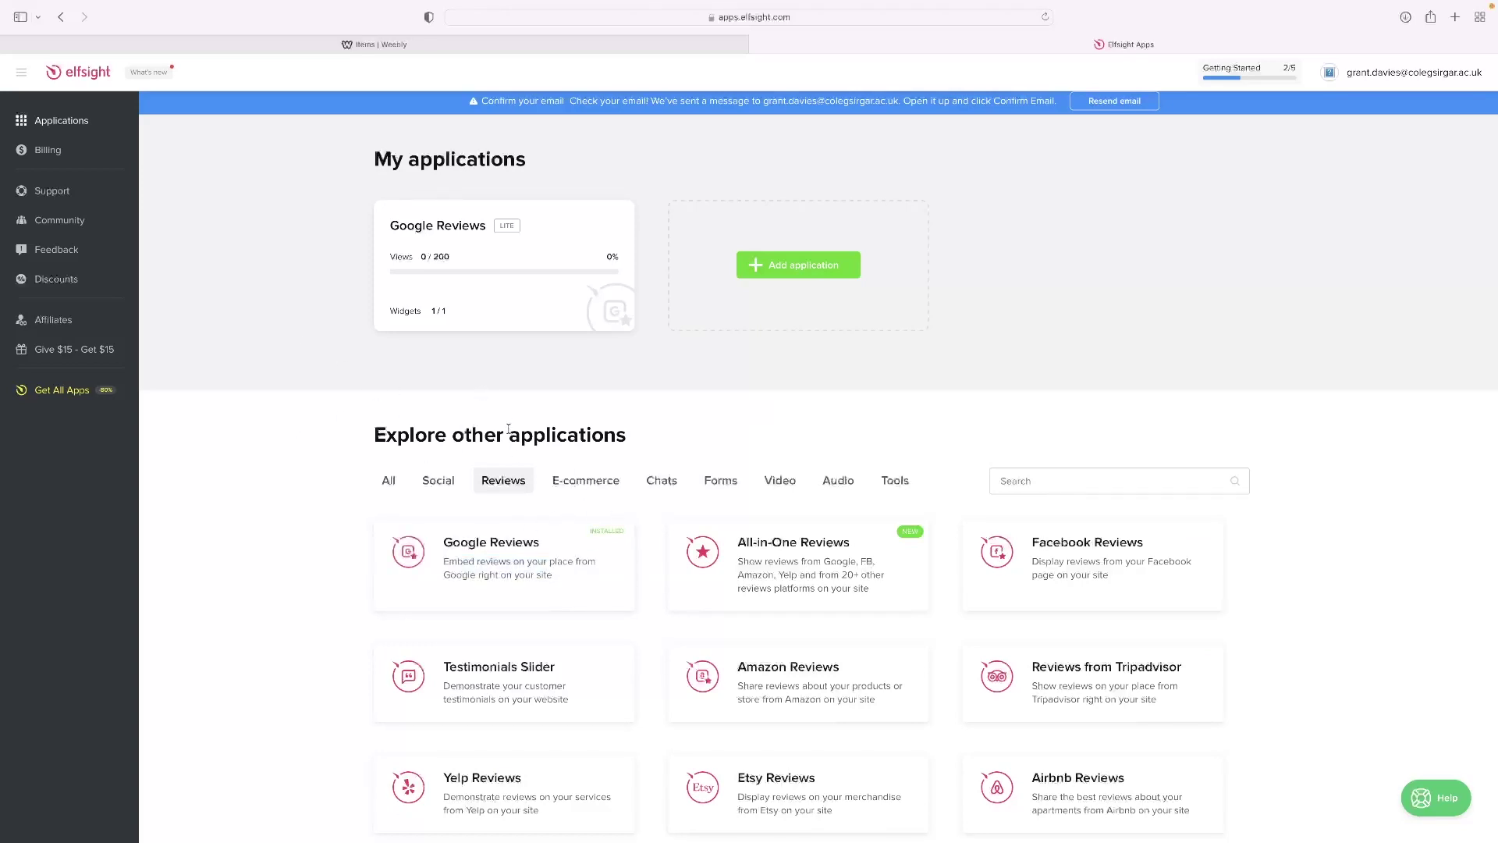
{"action": "scroll", "coordinate": [548, 437], "scroll_direction": "down", "scroll_amount": 2}
{"action": "mouse_move", "coordinate": [567, 596]}
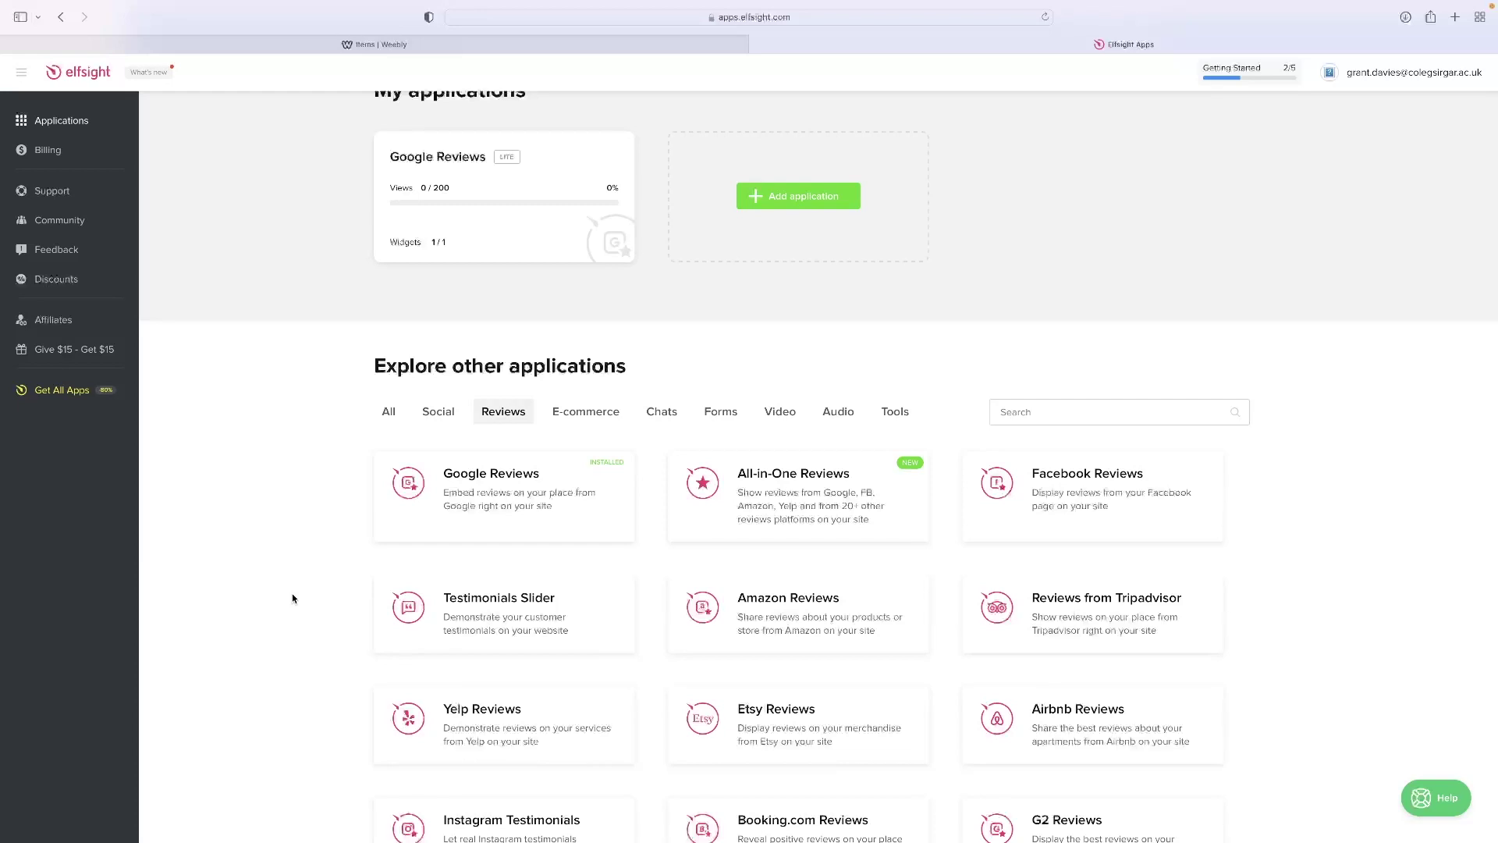
{"action": "left_click", "coordinate": [552, 622]}
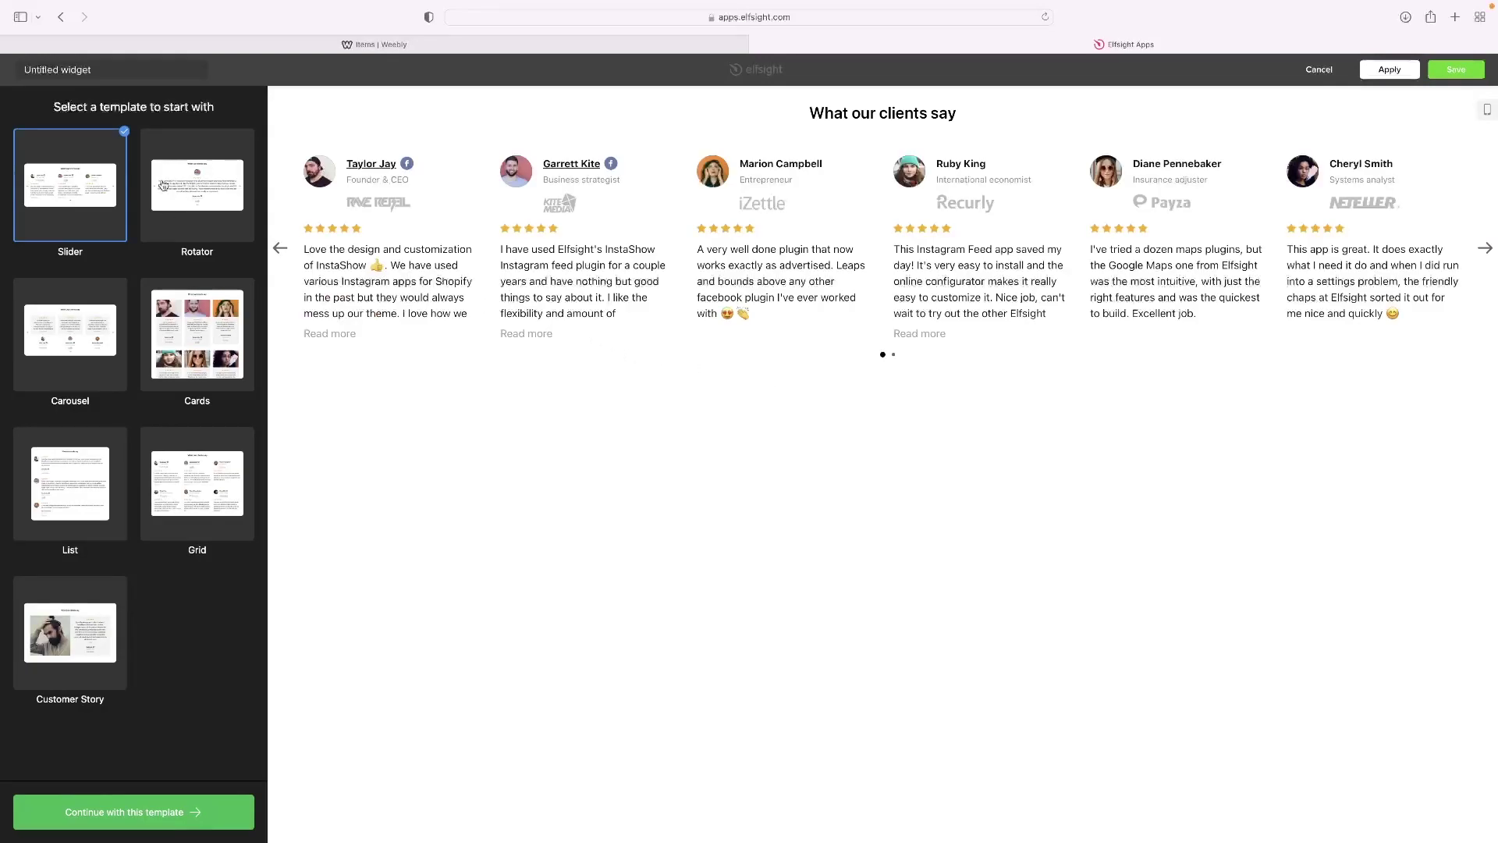
Step: Preview the Rotator, Carousel, Cards, List, Grid and Customer Story templates, and continue with the Slider template
{"action": "left_click", "coordinate": [189, 211]}
{"action": "left_click", "coordinate": [81, 346]}
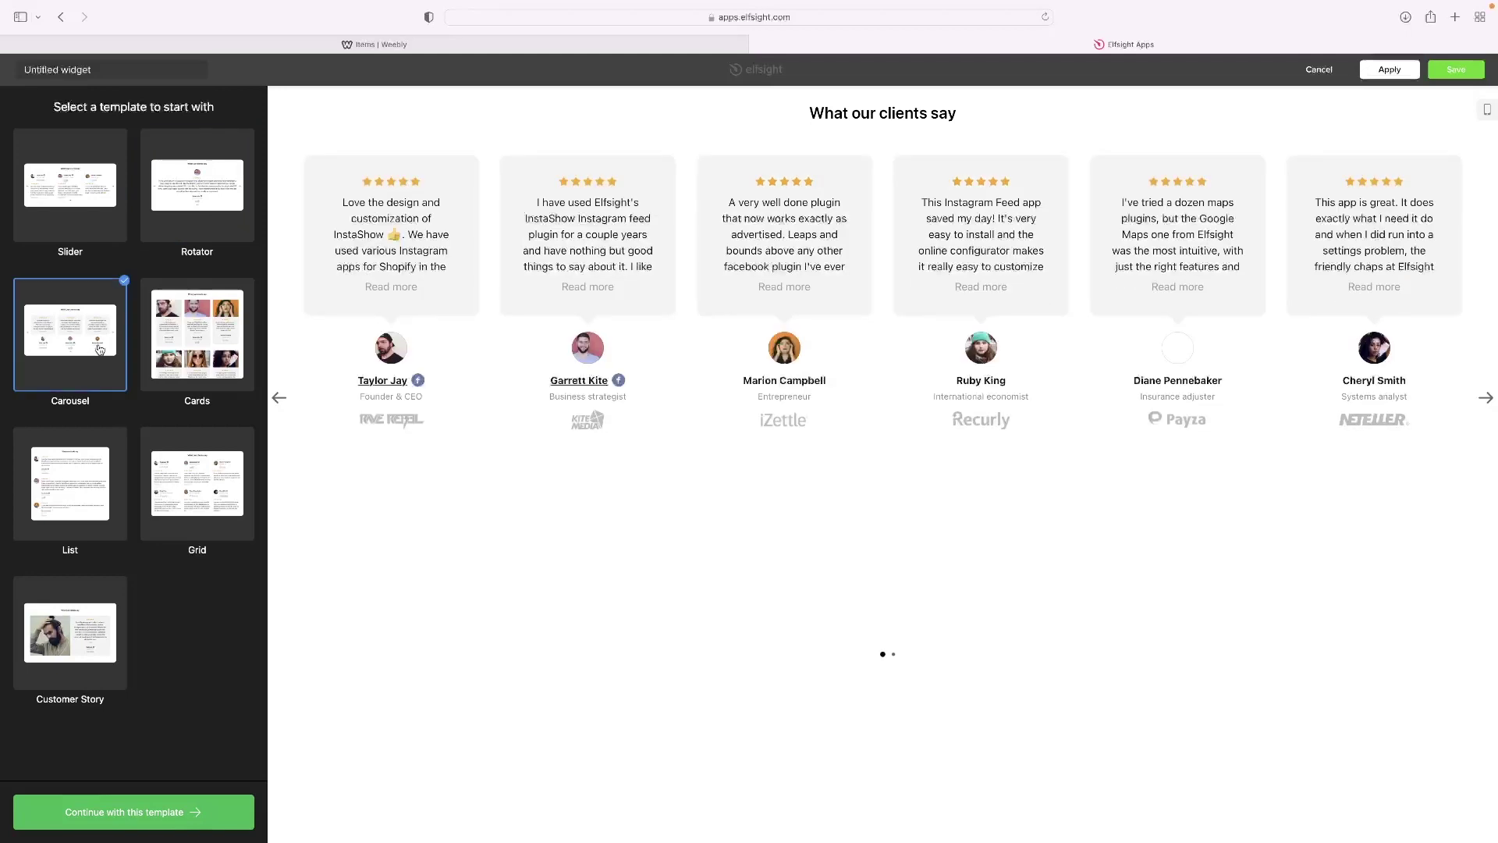
{"action": "left_click", "coordinate": [178, 356]}
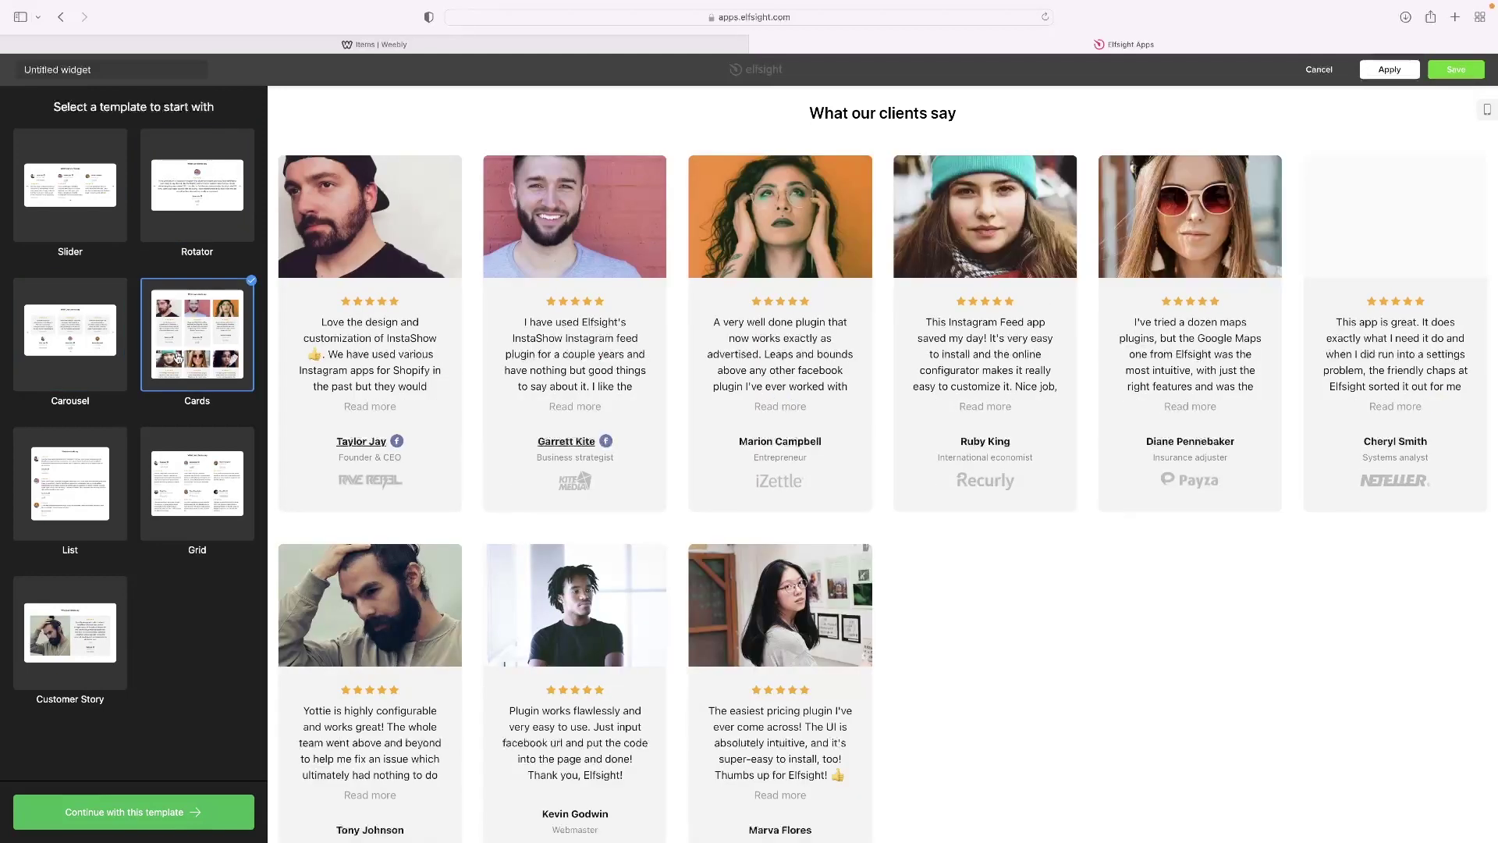
{"action": "left_click", "coordinate": [80, 486]}
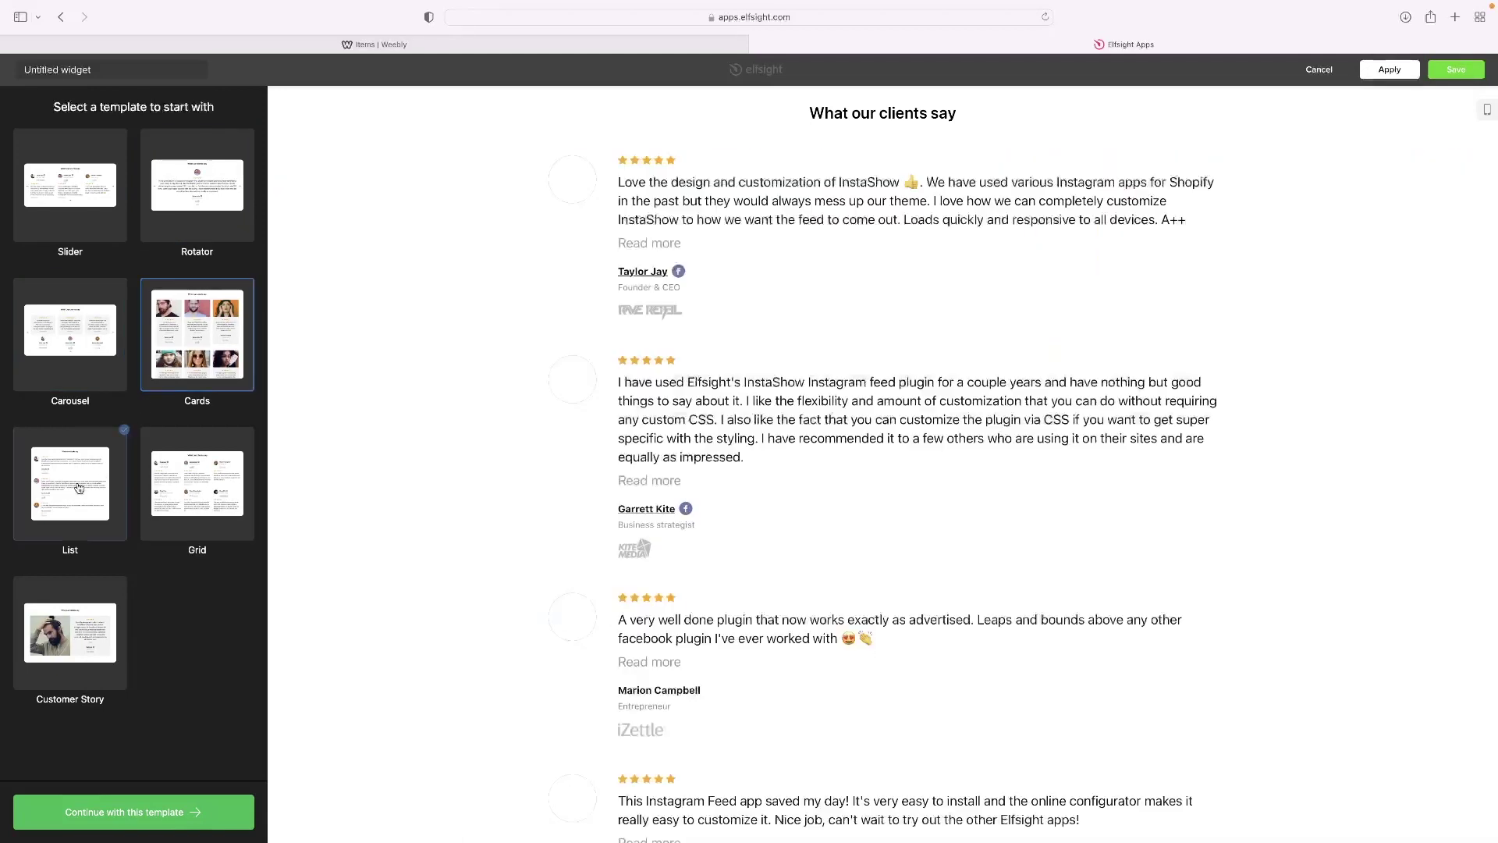
{"action": "left_click", "coordinate": [222, 521]}
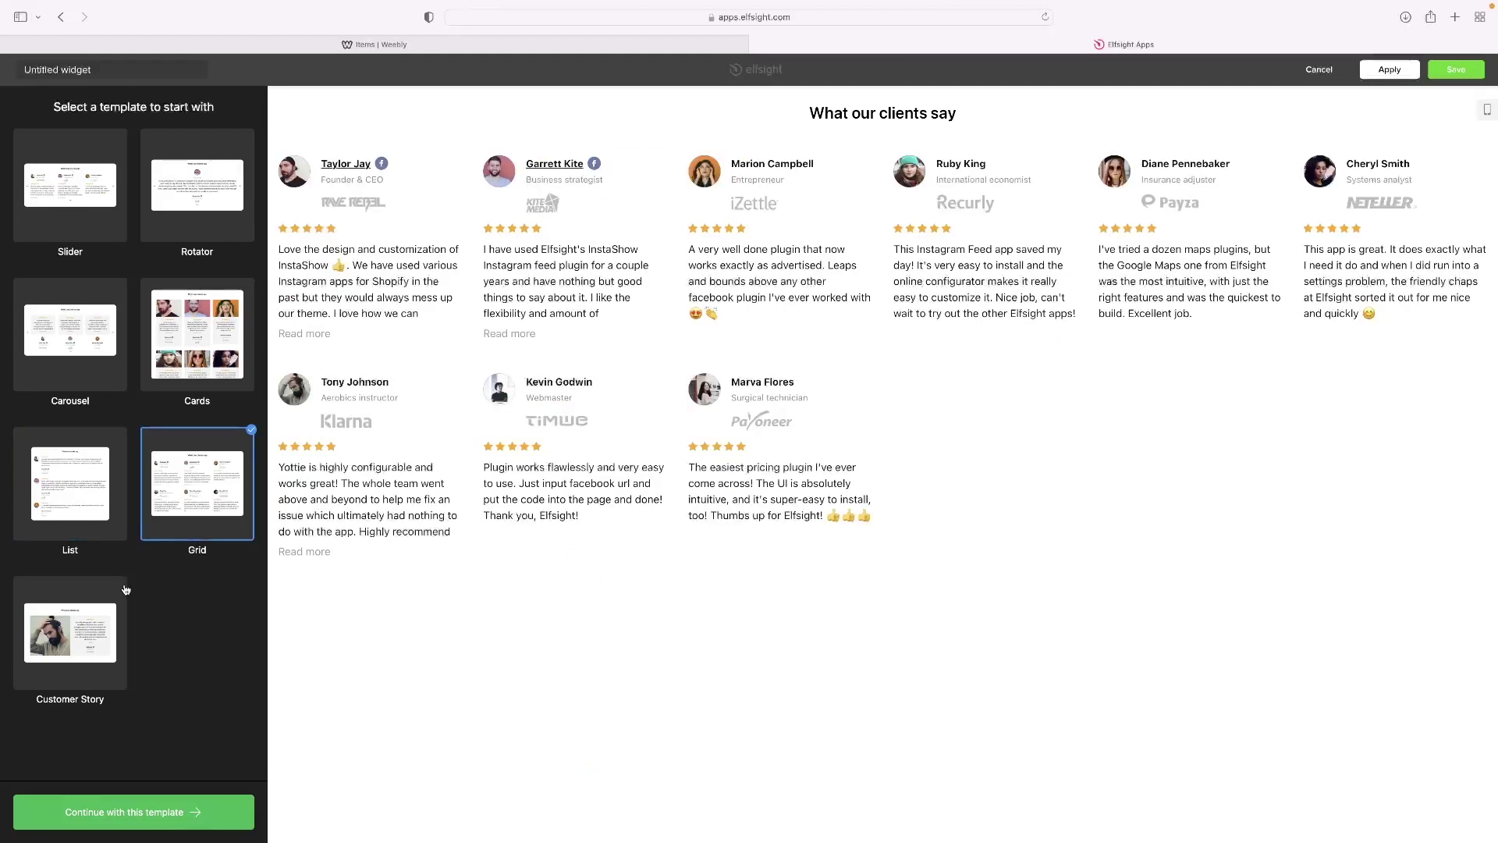
{"action": "left_click", "coordinate": [75, 646]}
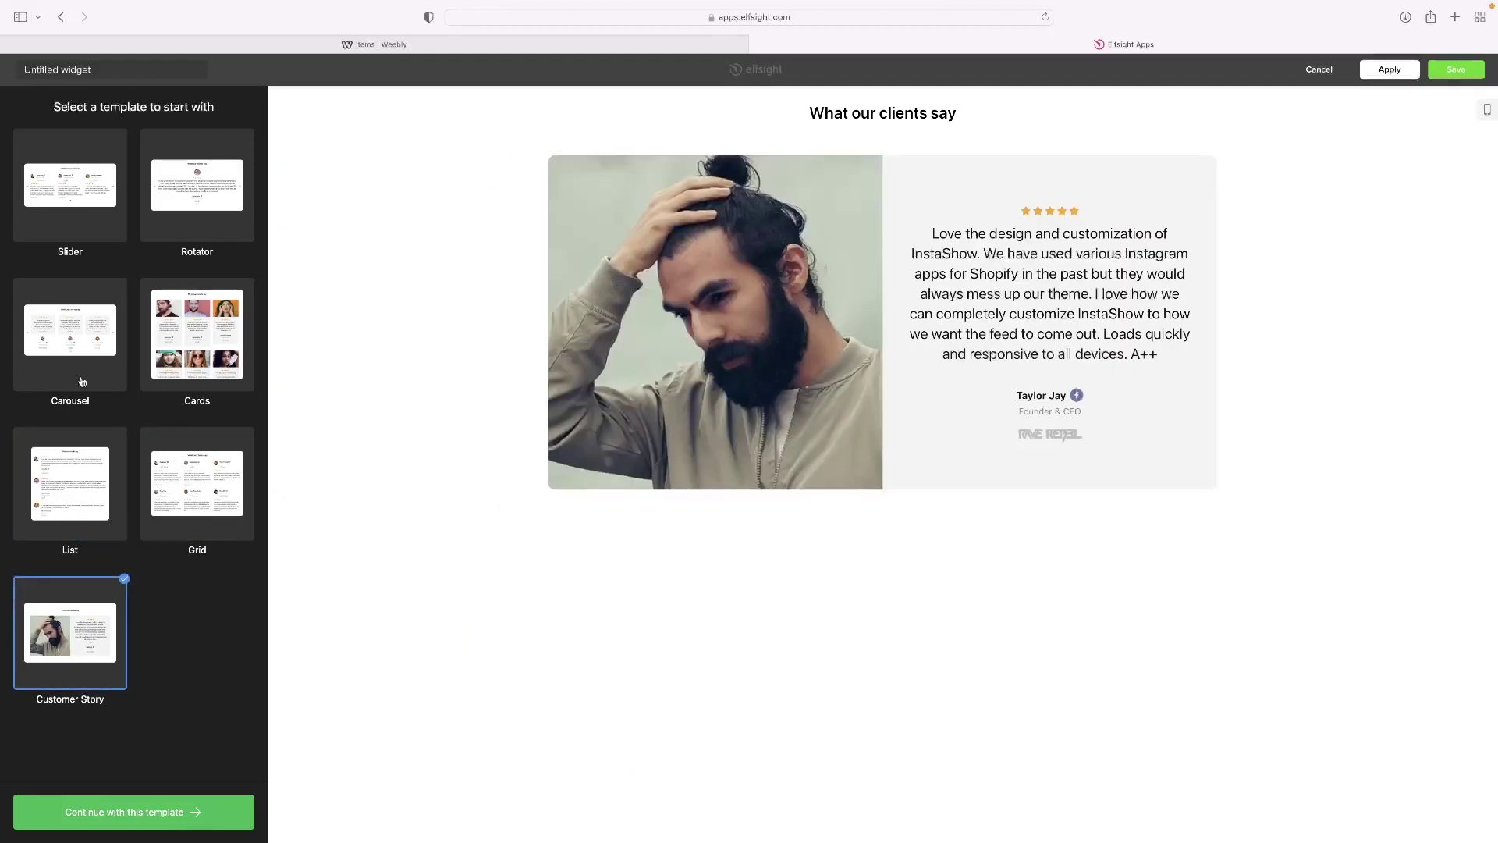
{"action": "left_click", "coordinate": [86, 197]}
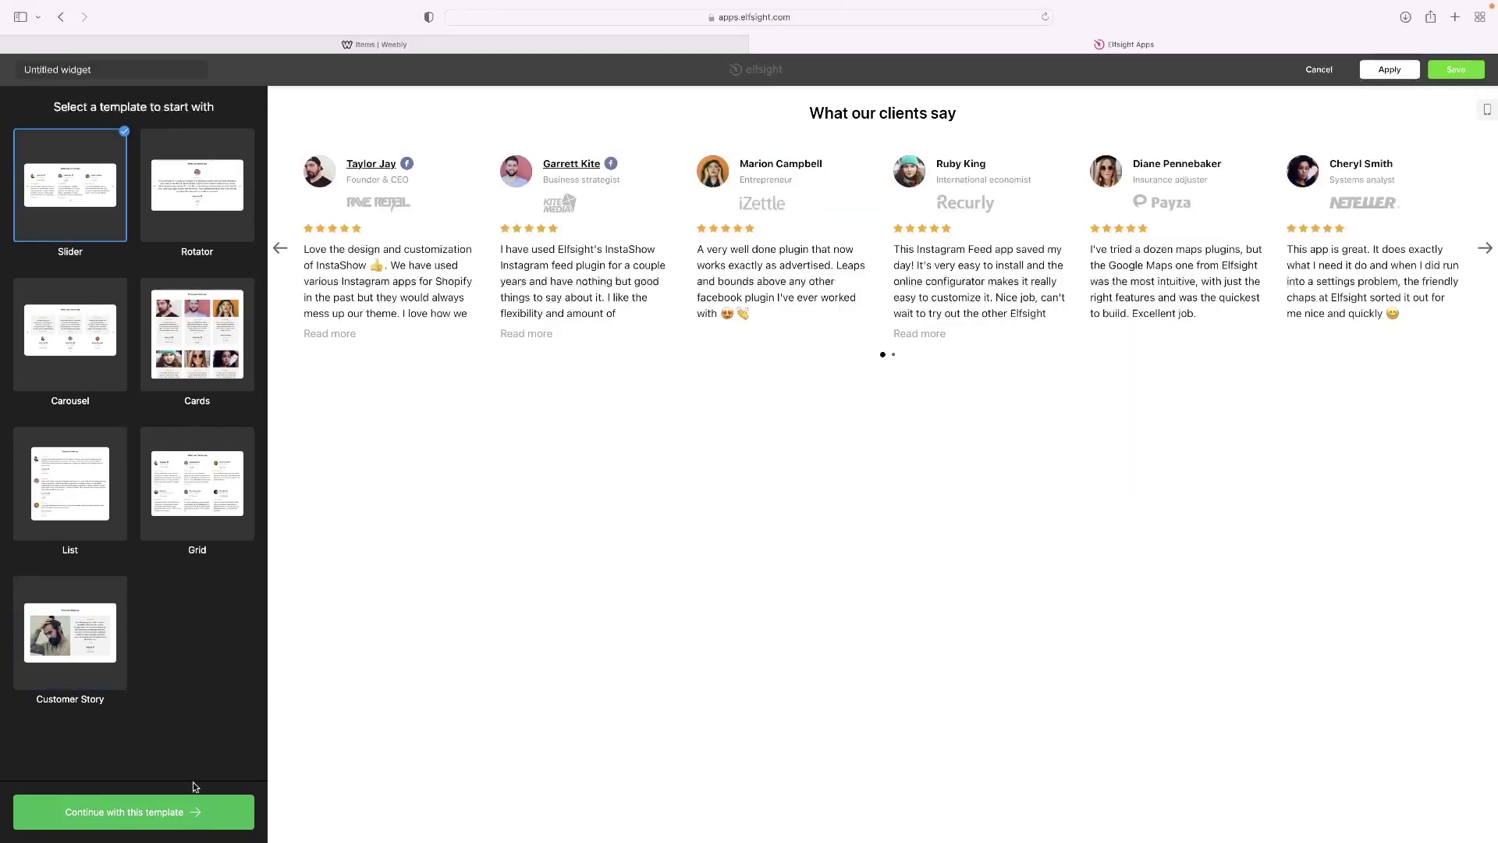
{"action": "left_click", "coordinate": [160, 816]}
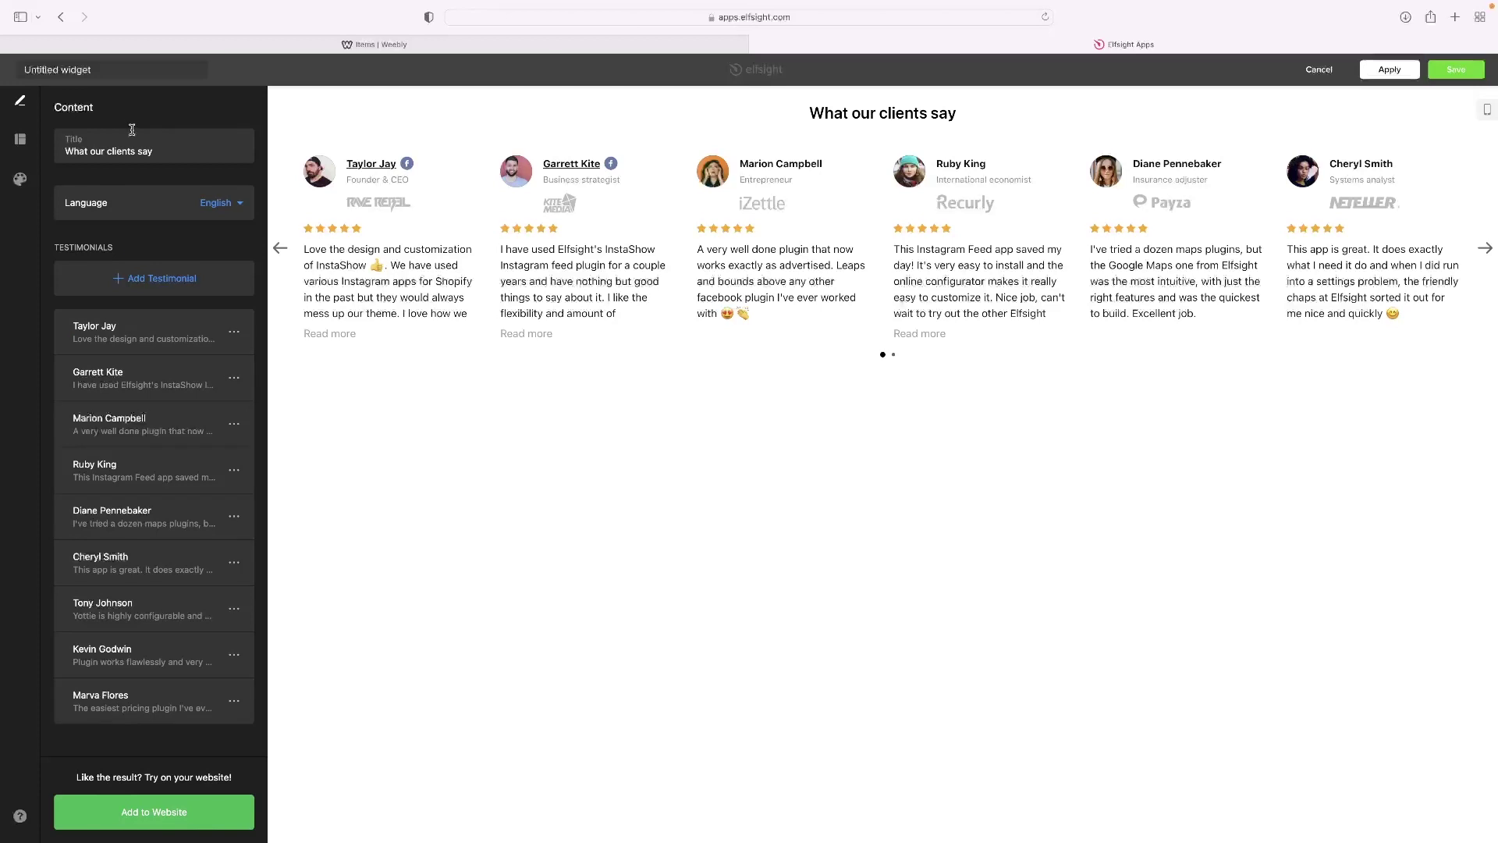
Step: Examine the fourth testimonial's editable fields and the widget's layout and appearance settings
{"action": "left_click", "coordinate": [153, 471]}
{"action": "left_click", "coordinate": [156, 152]}
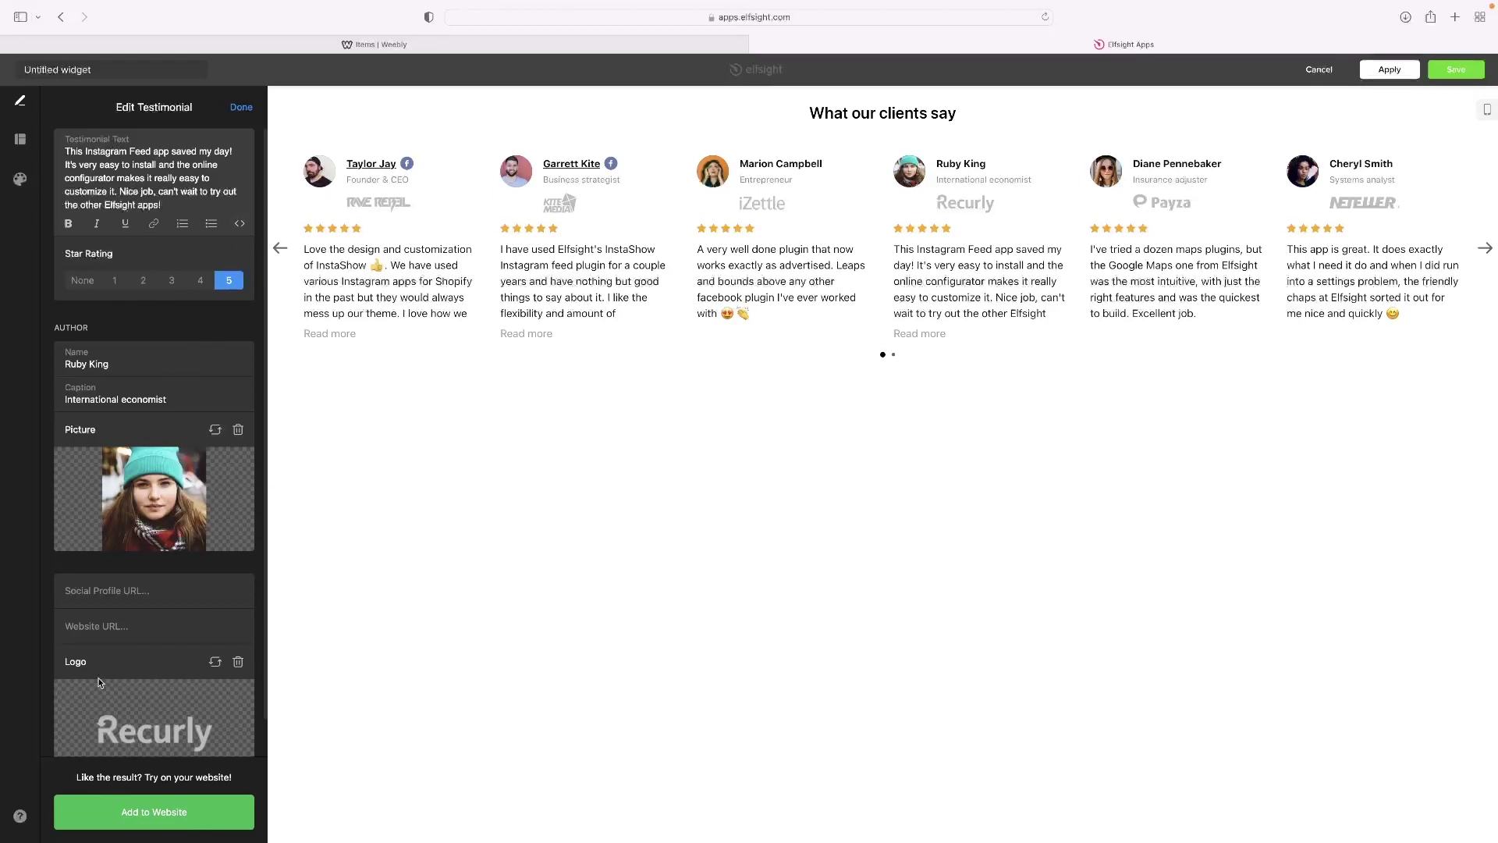
{"action": "left_click", "coordinate": [23, 141]}
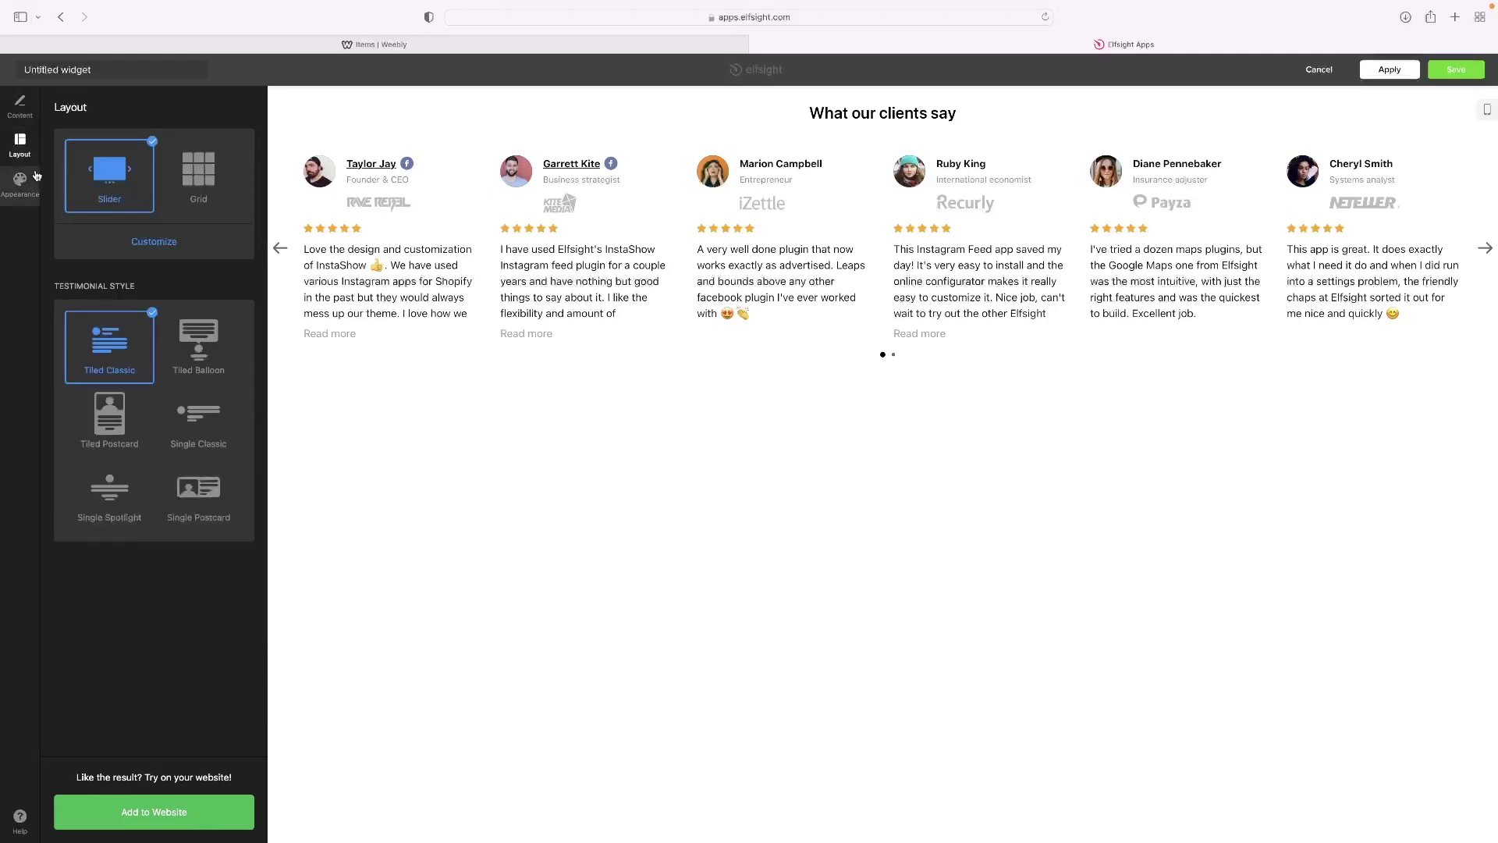
{"action": "left_click", "coordinate": [19, 102]}
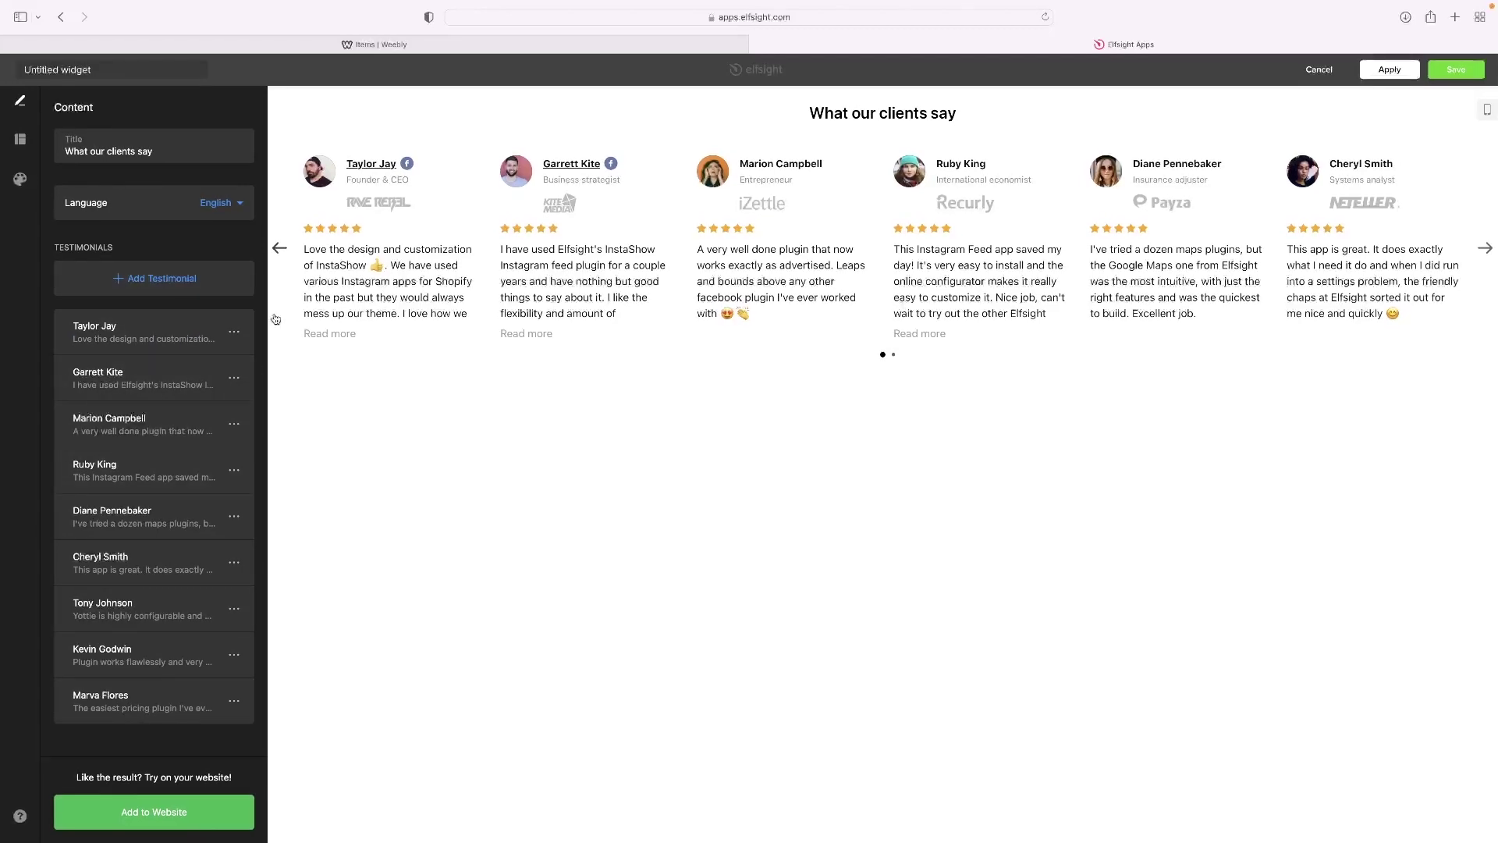
{"action": "left_click", "coordinate": [33, 193]}
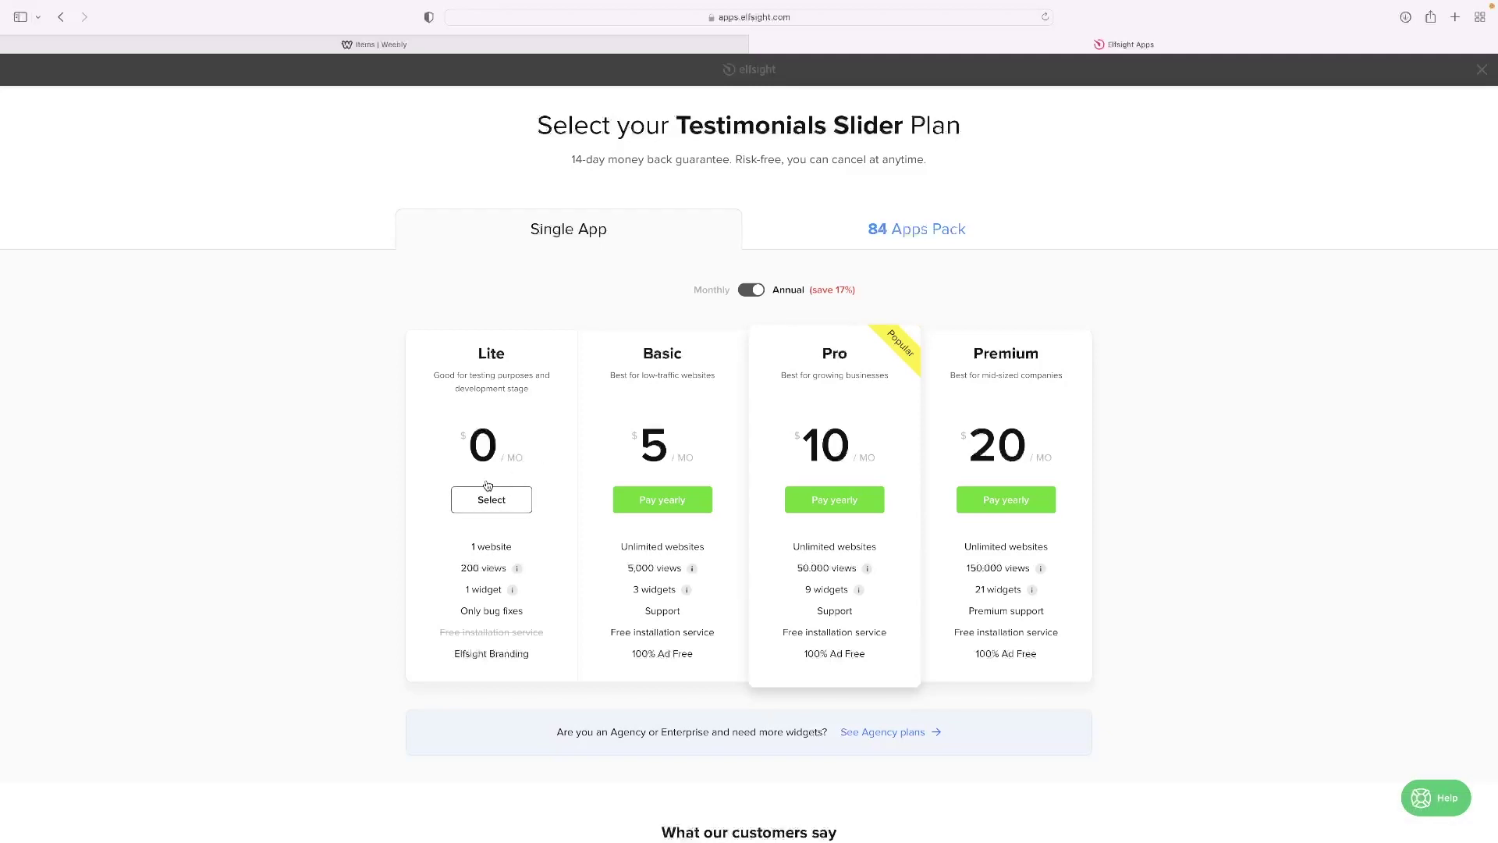
Step: Choose the free Lite plan for the Testimonials Slider and copy the widget's embed code
{"action": "left_click", "coordinate": [497, 498]}
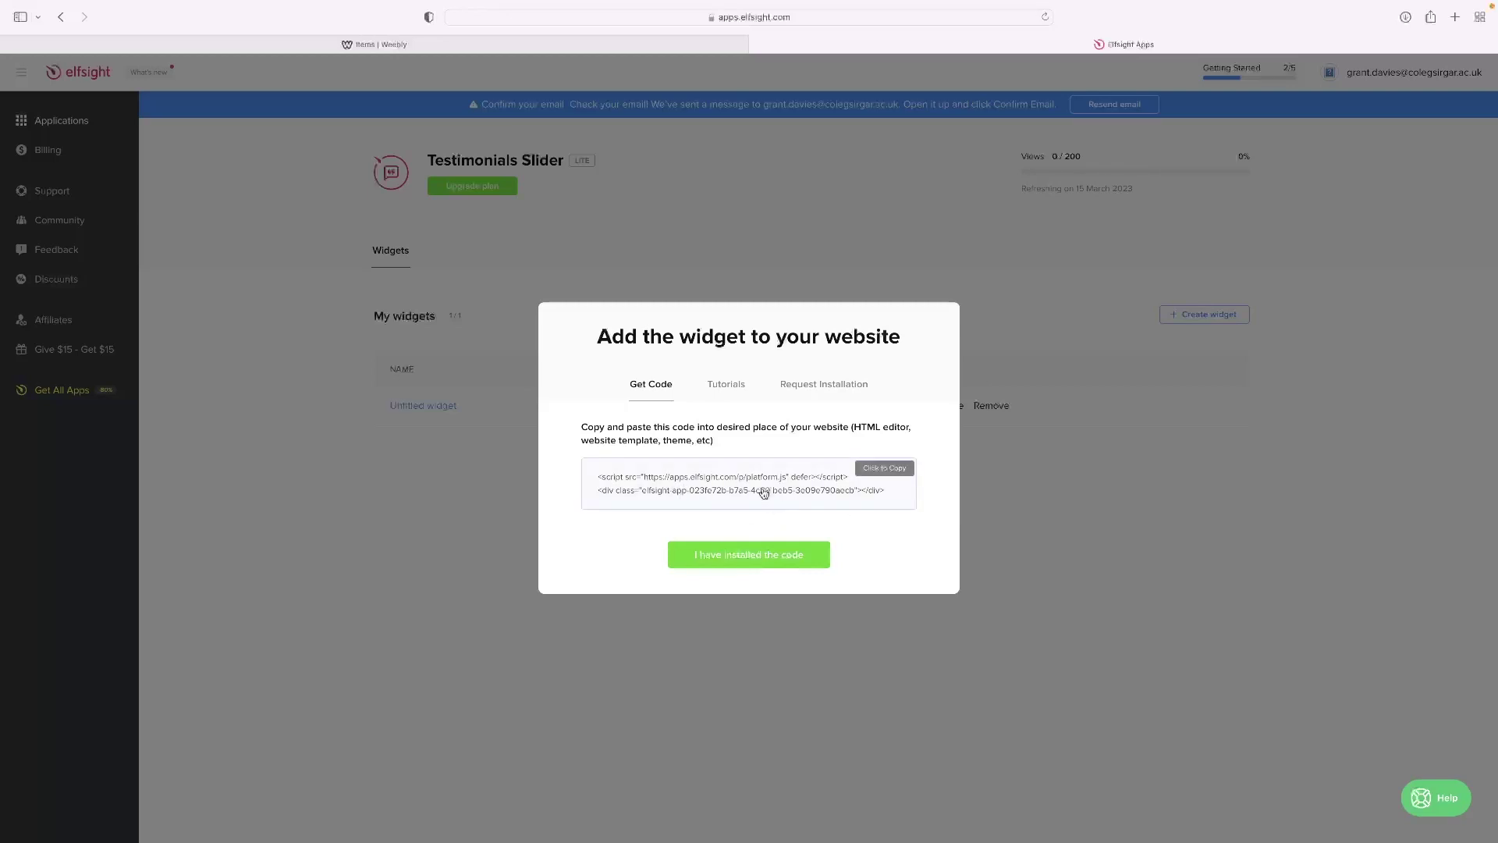
{"action": "left_click", "coordinate": [903, 471]}
Step: Switch to Weebly and open MY SITE in the site editor, dismissing the domain name prompt
{"action": "left_click", "coordinate": [476, 45]}
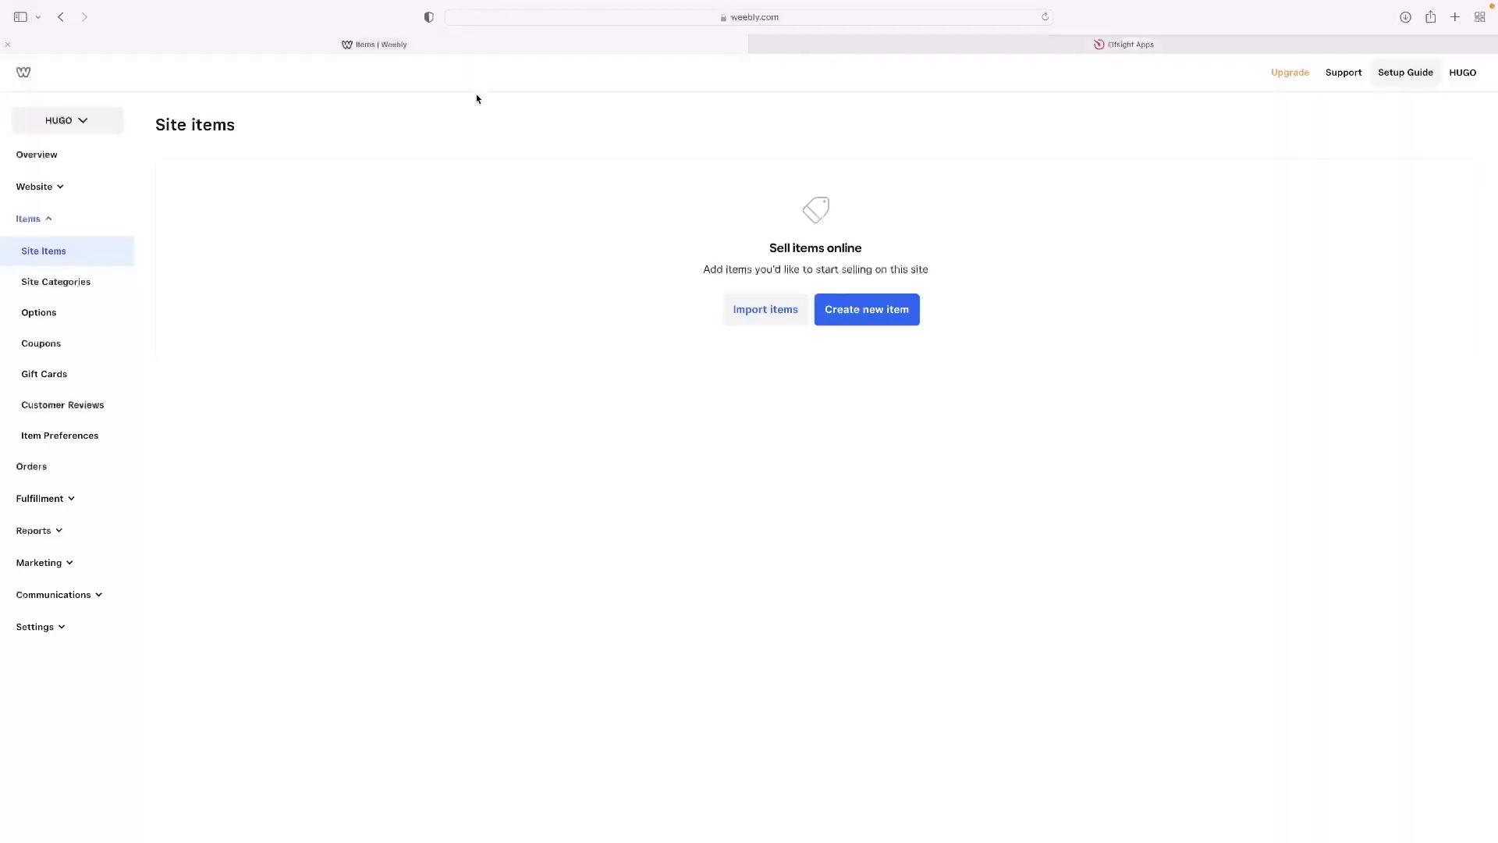
{"action": "left_click", "coordinate": [38, 81]}
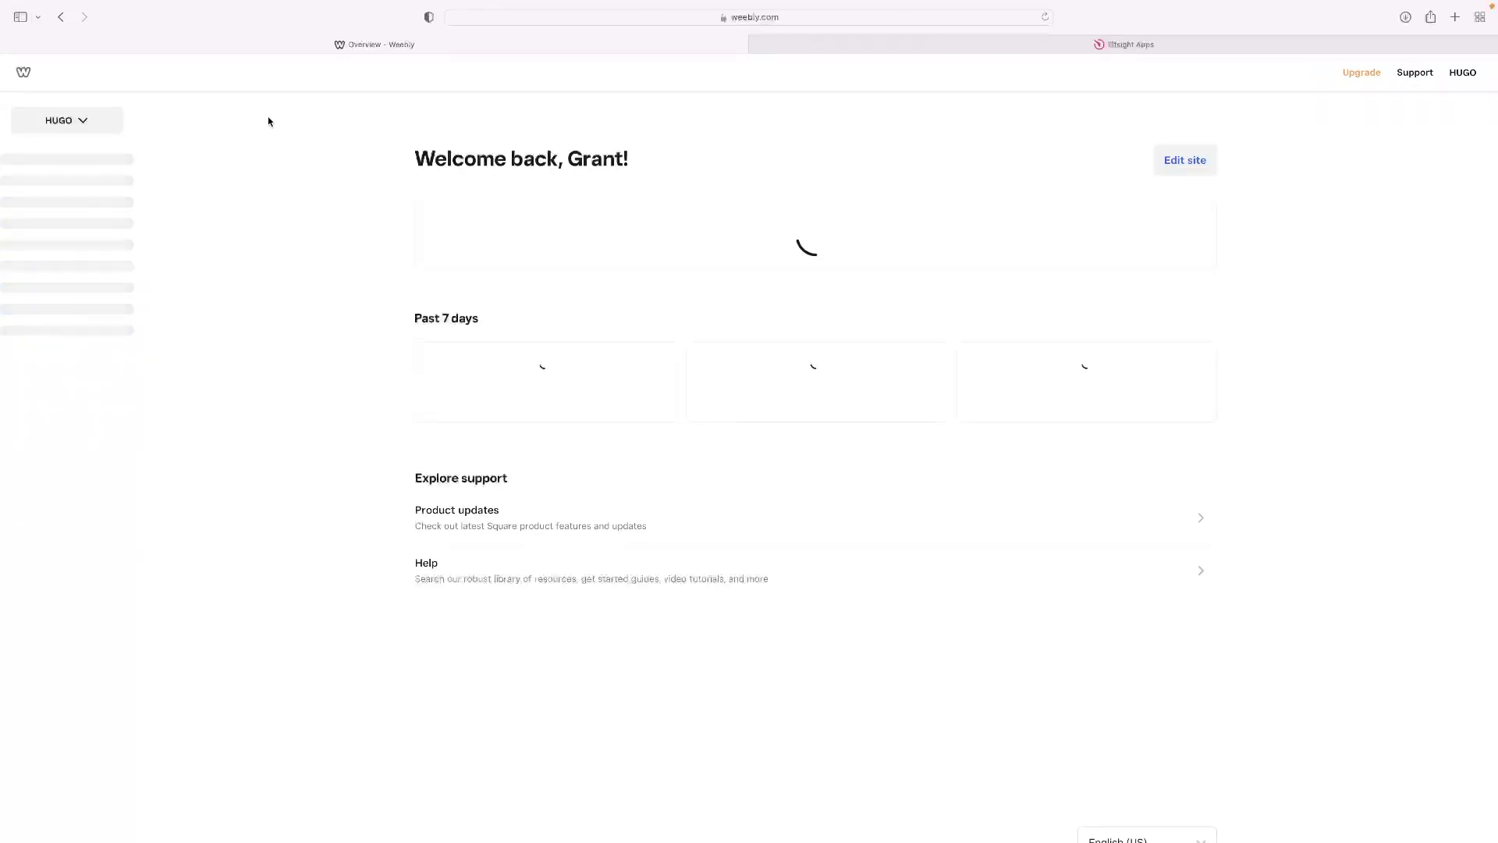
{"action": "left_click", "coordinate": [99, 122]}
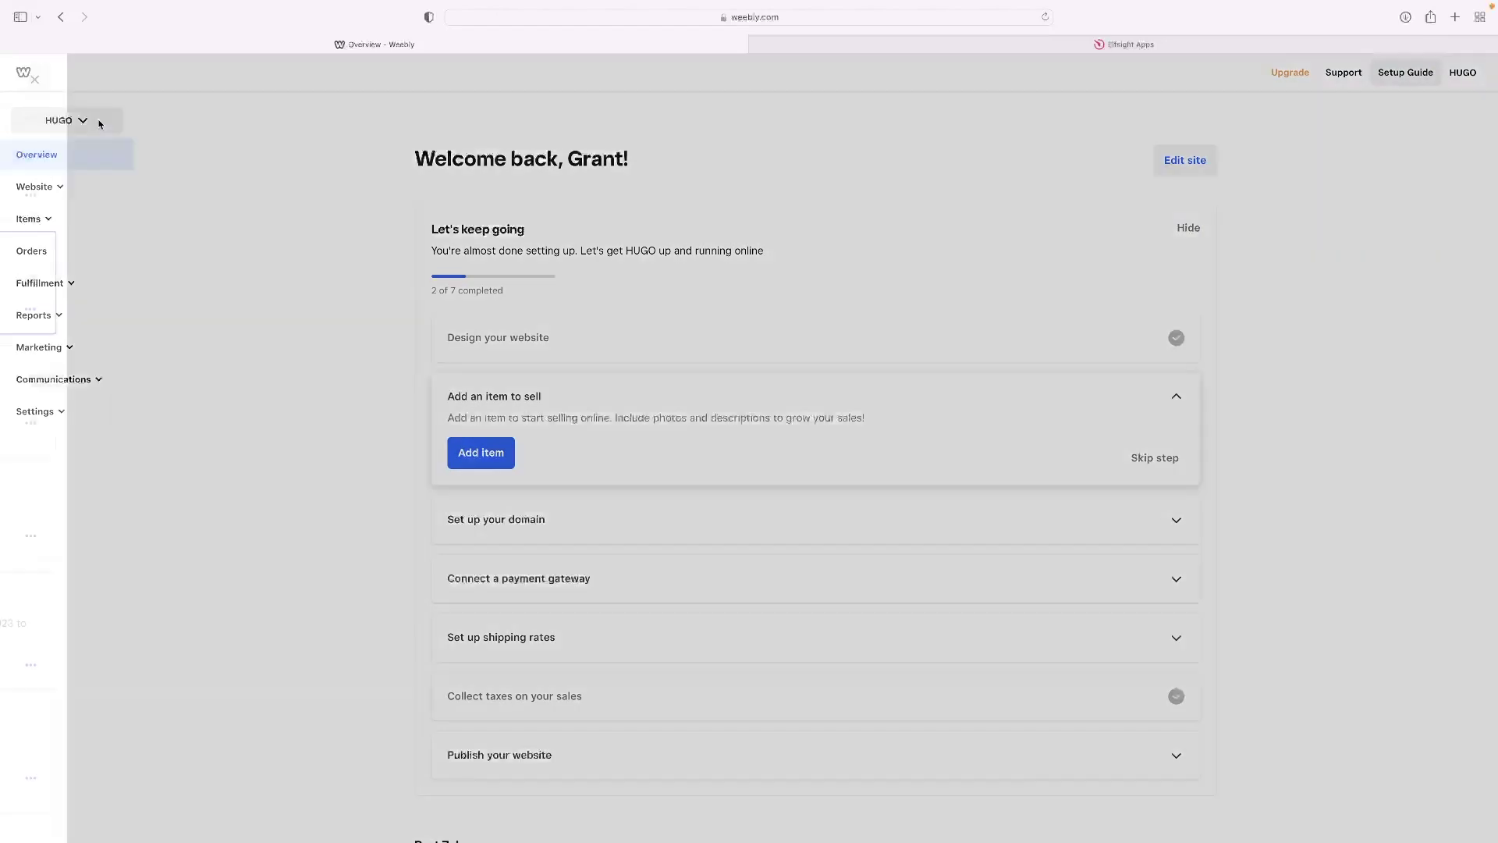
{"action": "left_click", "coordinate": [88, 168]}
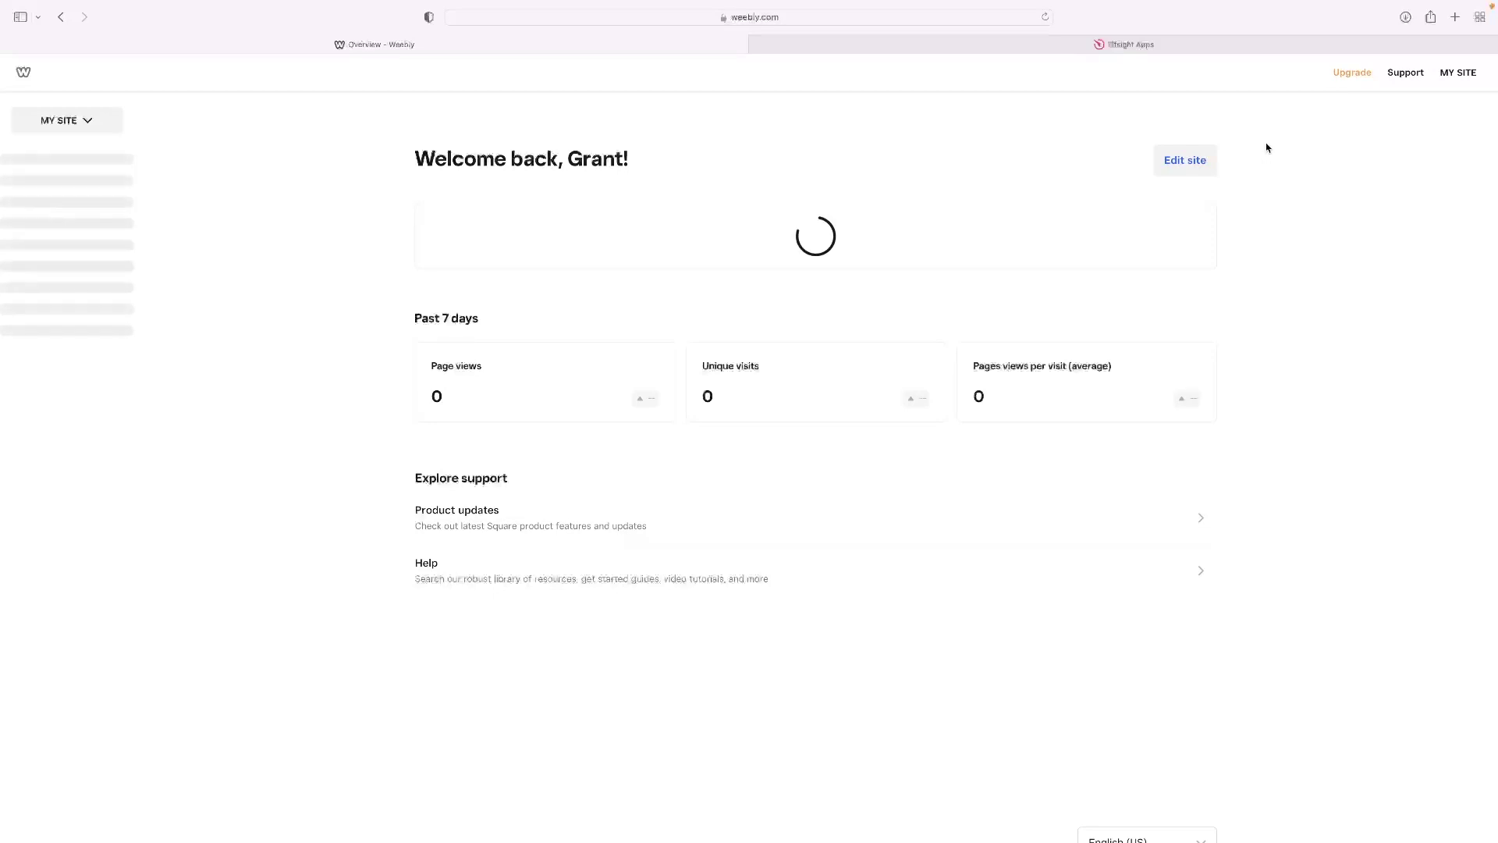
{"action": "left_click", "coordinate": [1185, 162]}
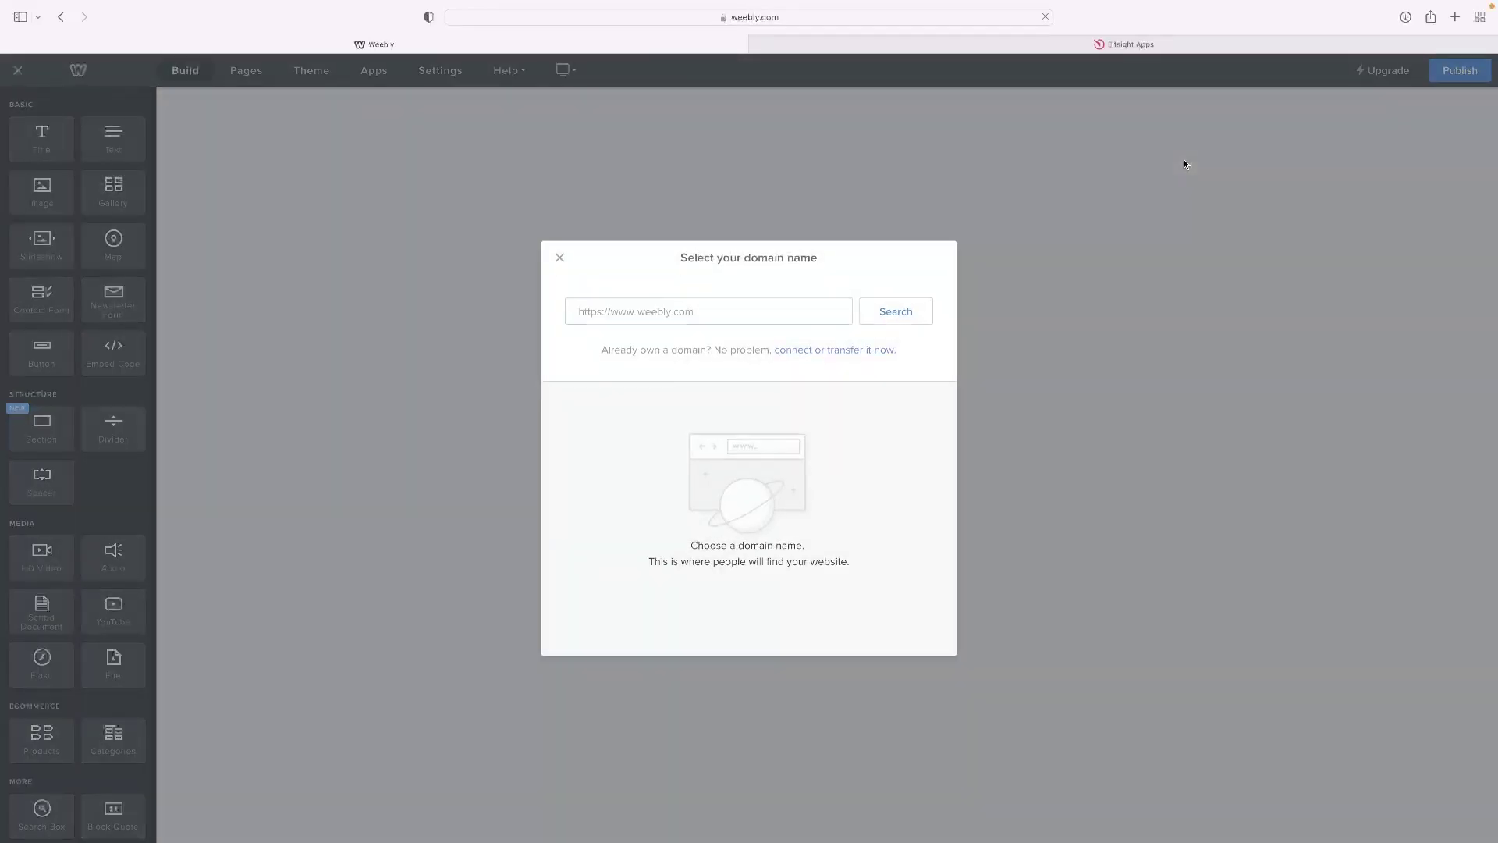
{"action": "left_click", "coordinate": [560, 258]}
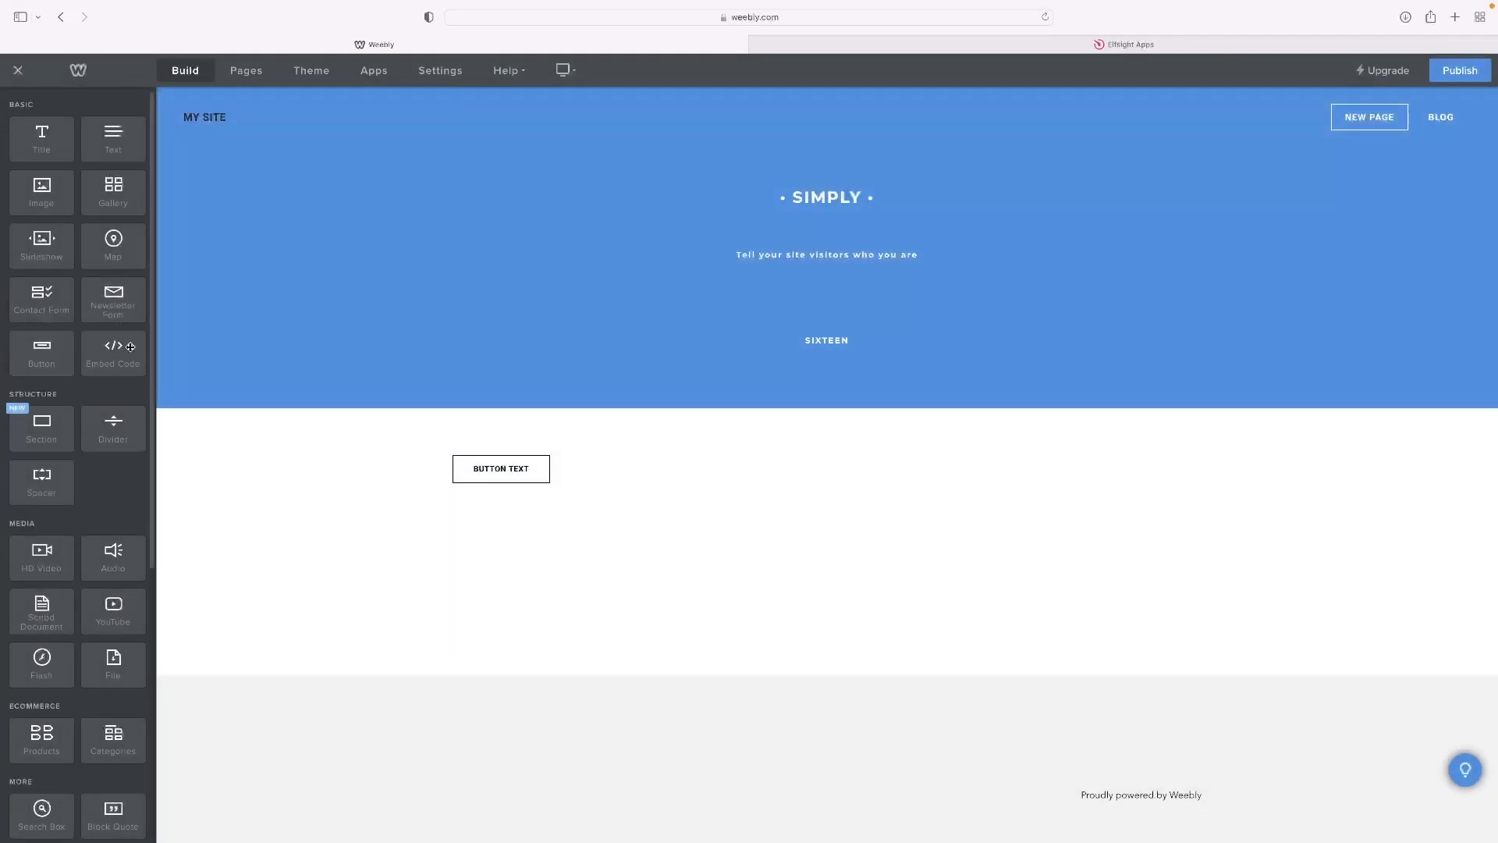
Step: Add an Embed Code element below the page's button and paste the copied widget code as its custom HTML
{"action": "left_click_drag", "start_coordinate": [138, 356], "coordinate": [775, 544]}
{"action": "left_click_drag", "start_coordinate": [755, 557], "coordinate": [751, 553]}
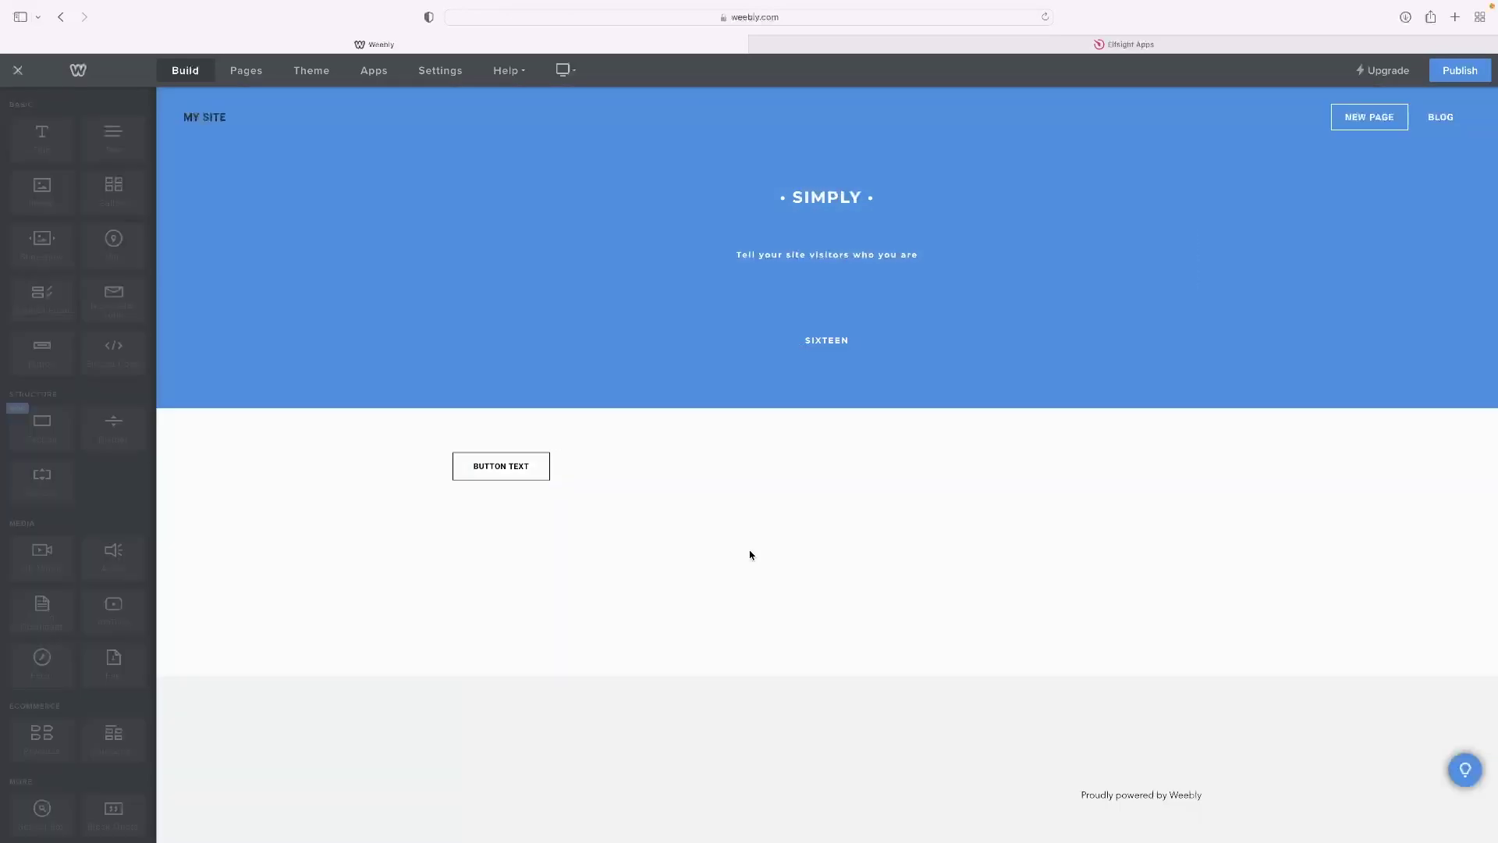
{"action": "left_click", "coordinate": [695, 506]}
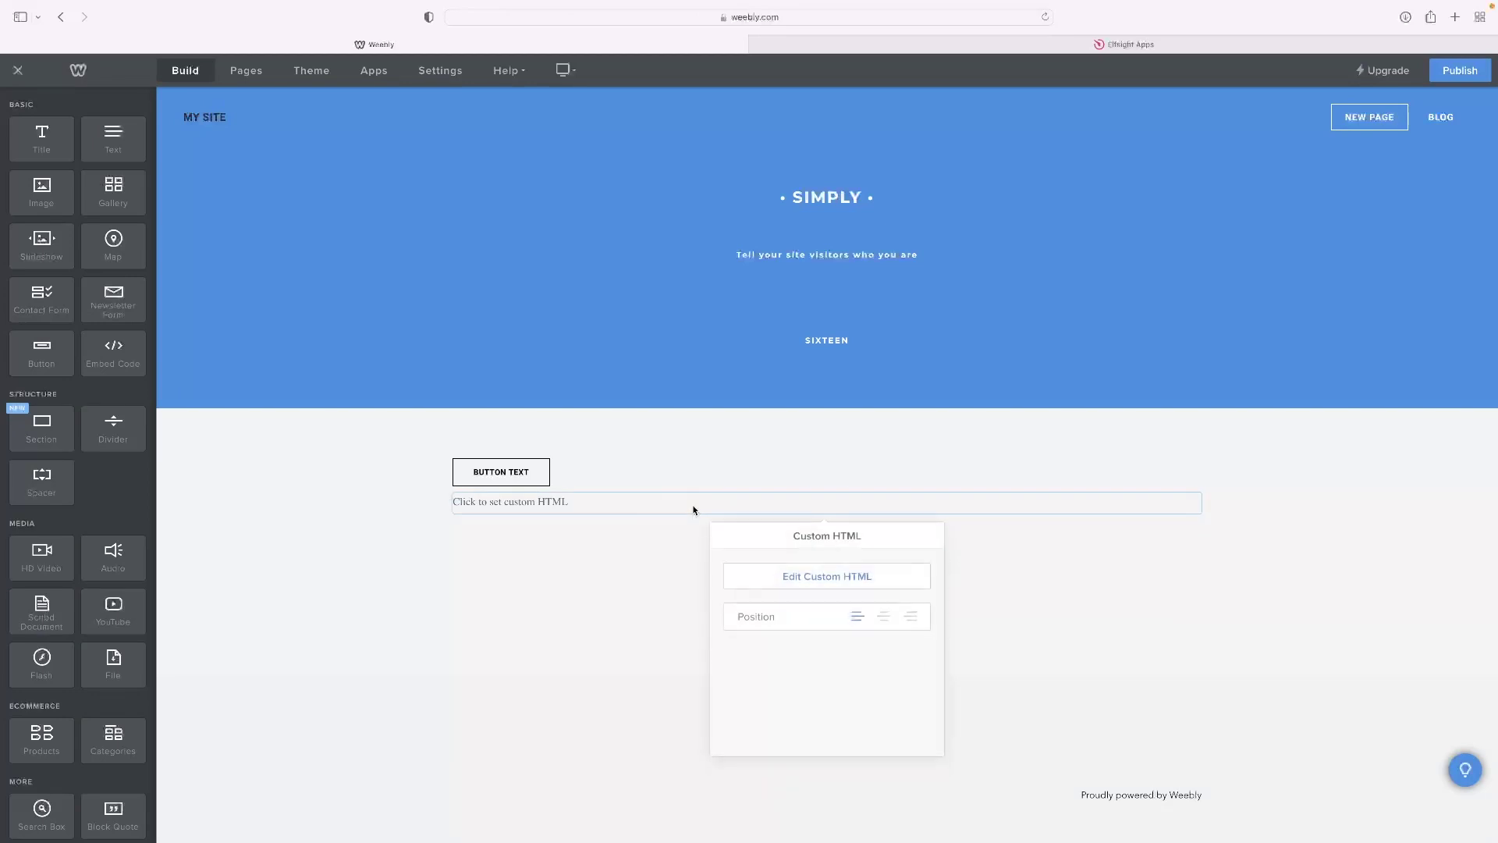
{"action": "left_click", "coordinate": [843, 575]}
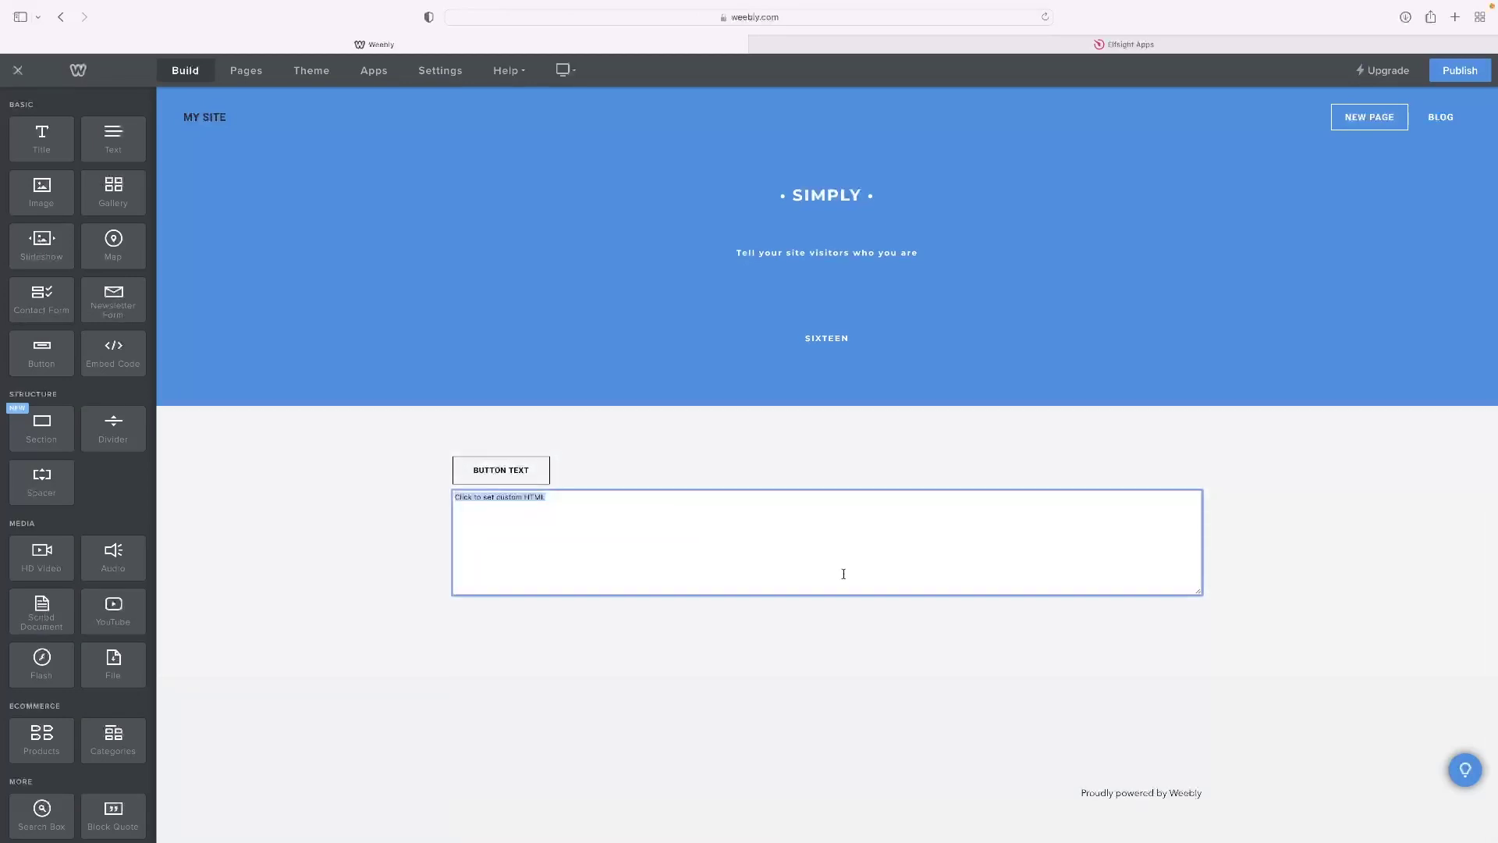
{"action": "key", "text": "super+v"}
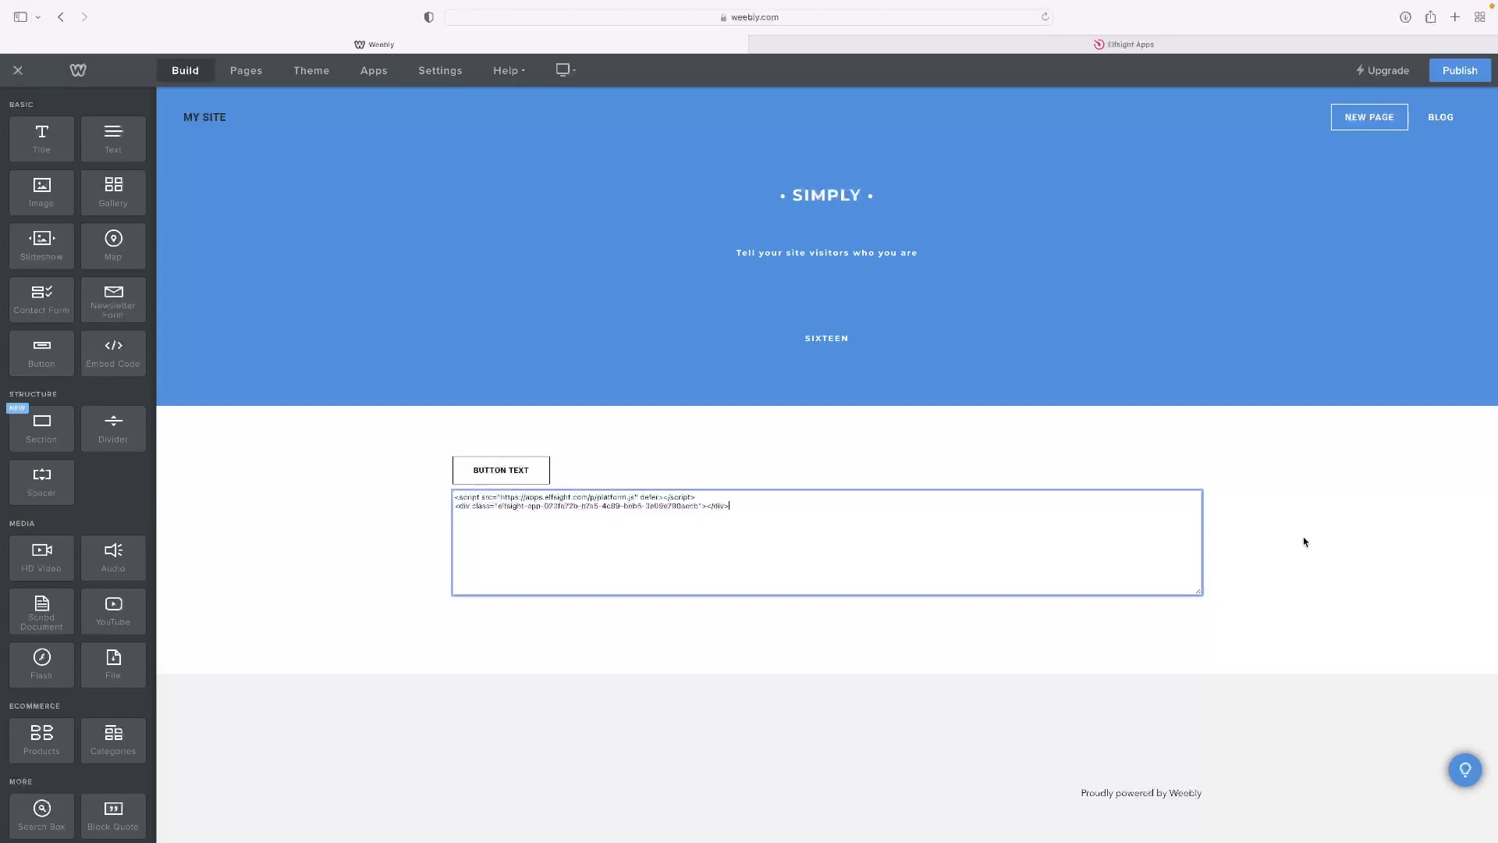
{"action": "left_click", "coordinate": [1362, 501]}
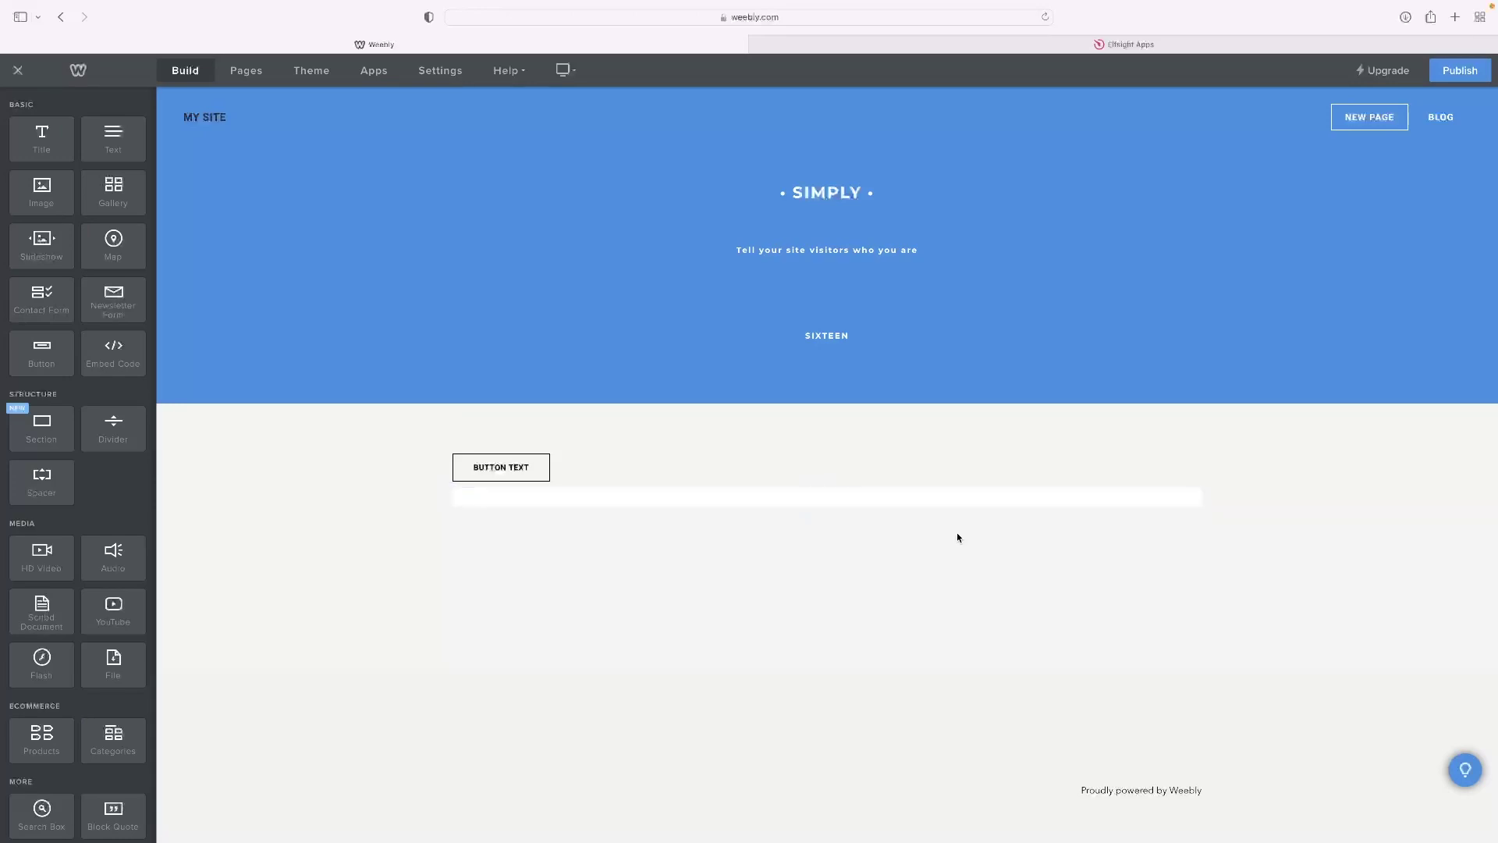
Step: Reload the site editor and dismiss the domain name prompt to check the embedded testimonials slider on the page
{"action": "left_click", "coordinate": [933, 511]}
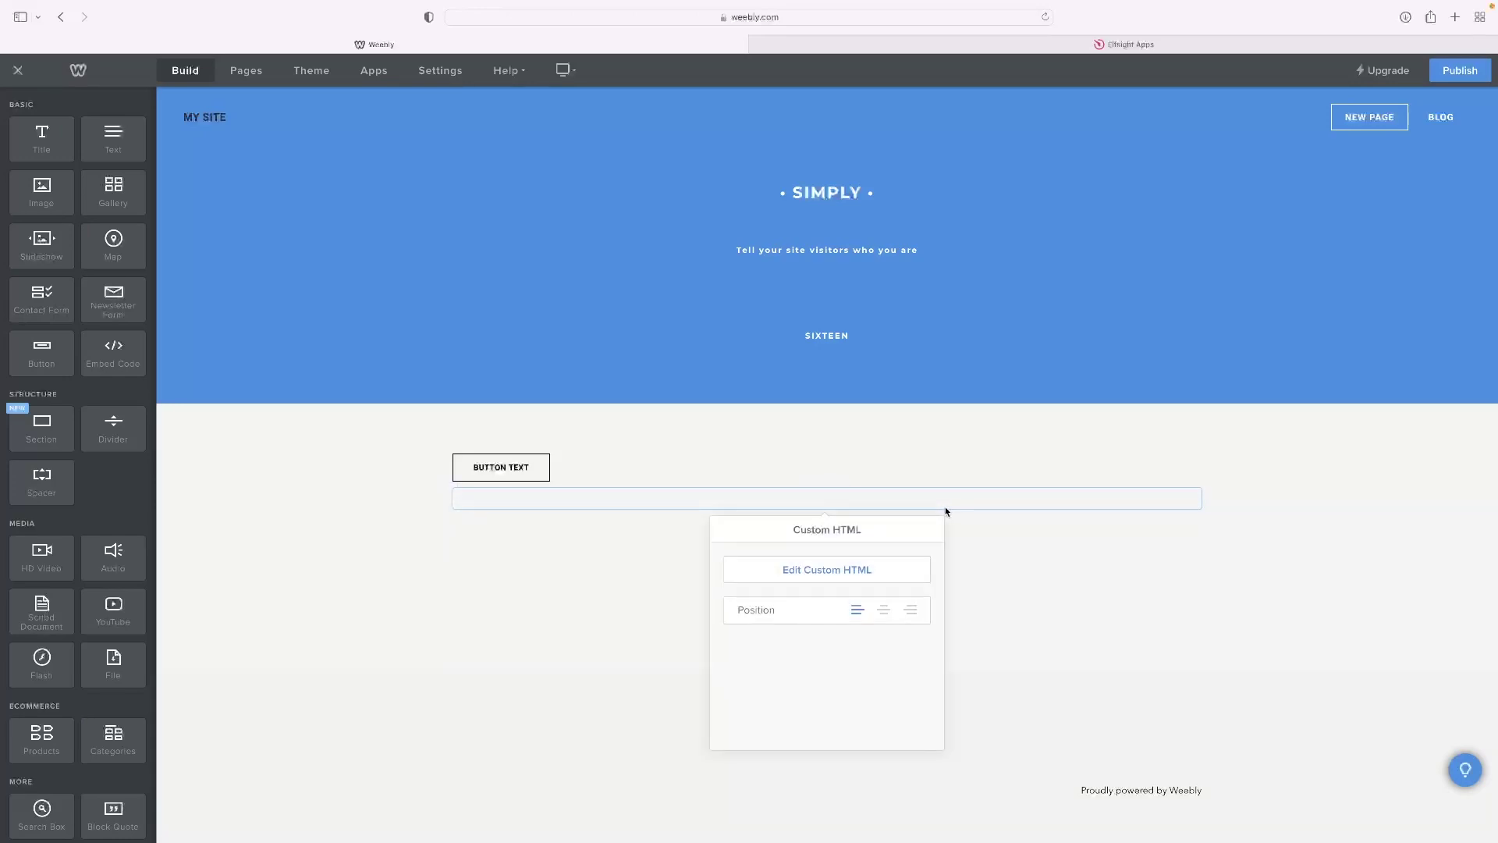
{"action": "left_click", "coordinate": [1108, 603]}
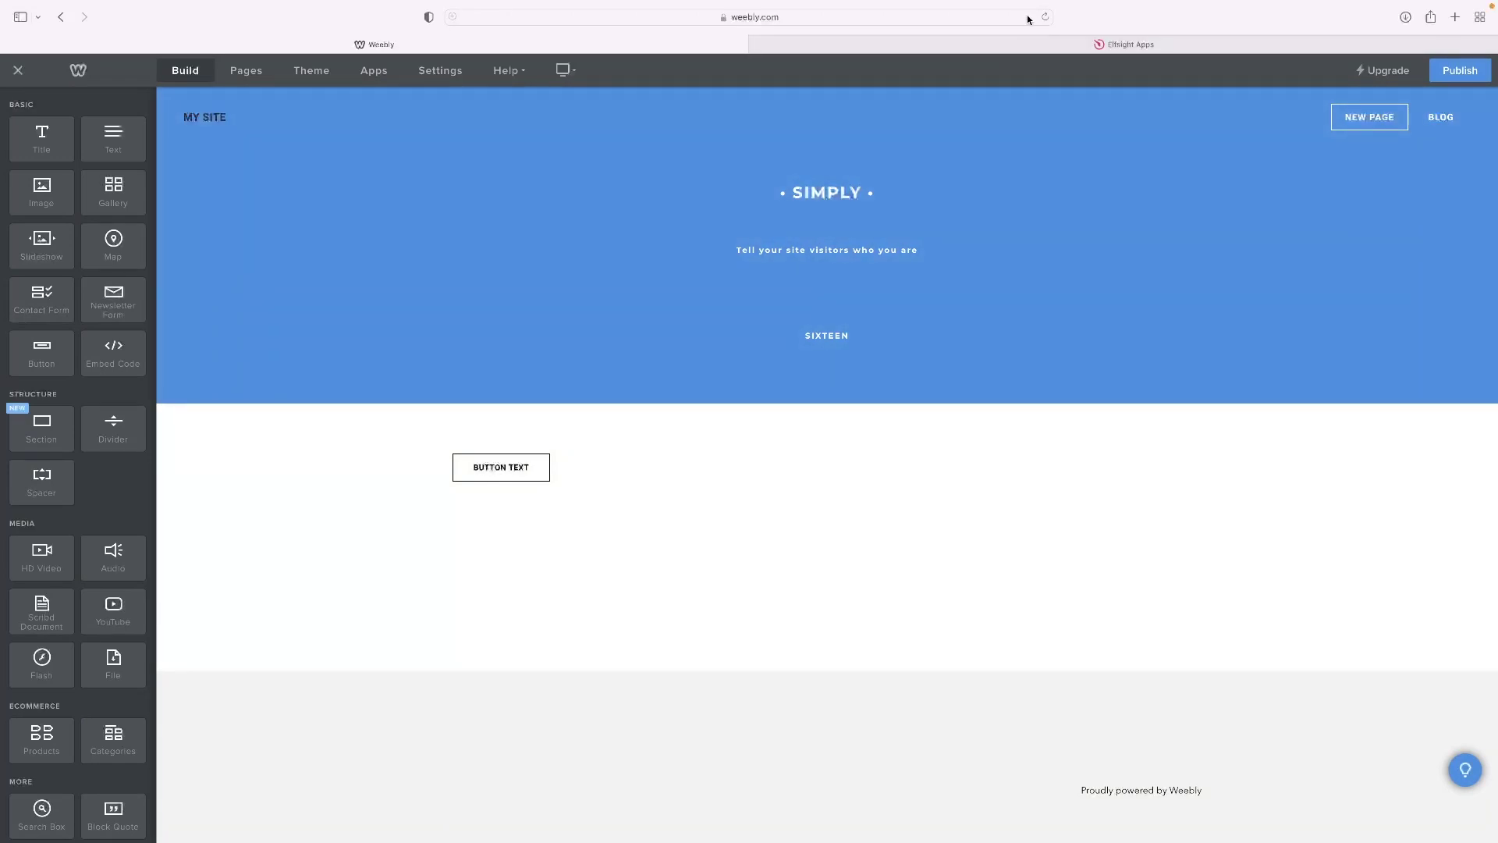
{"action": "left_click", "coordinate": [1046, 17]}
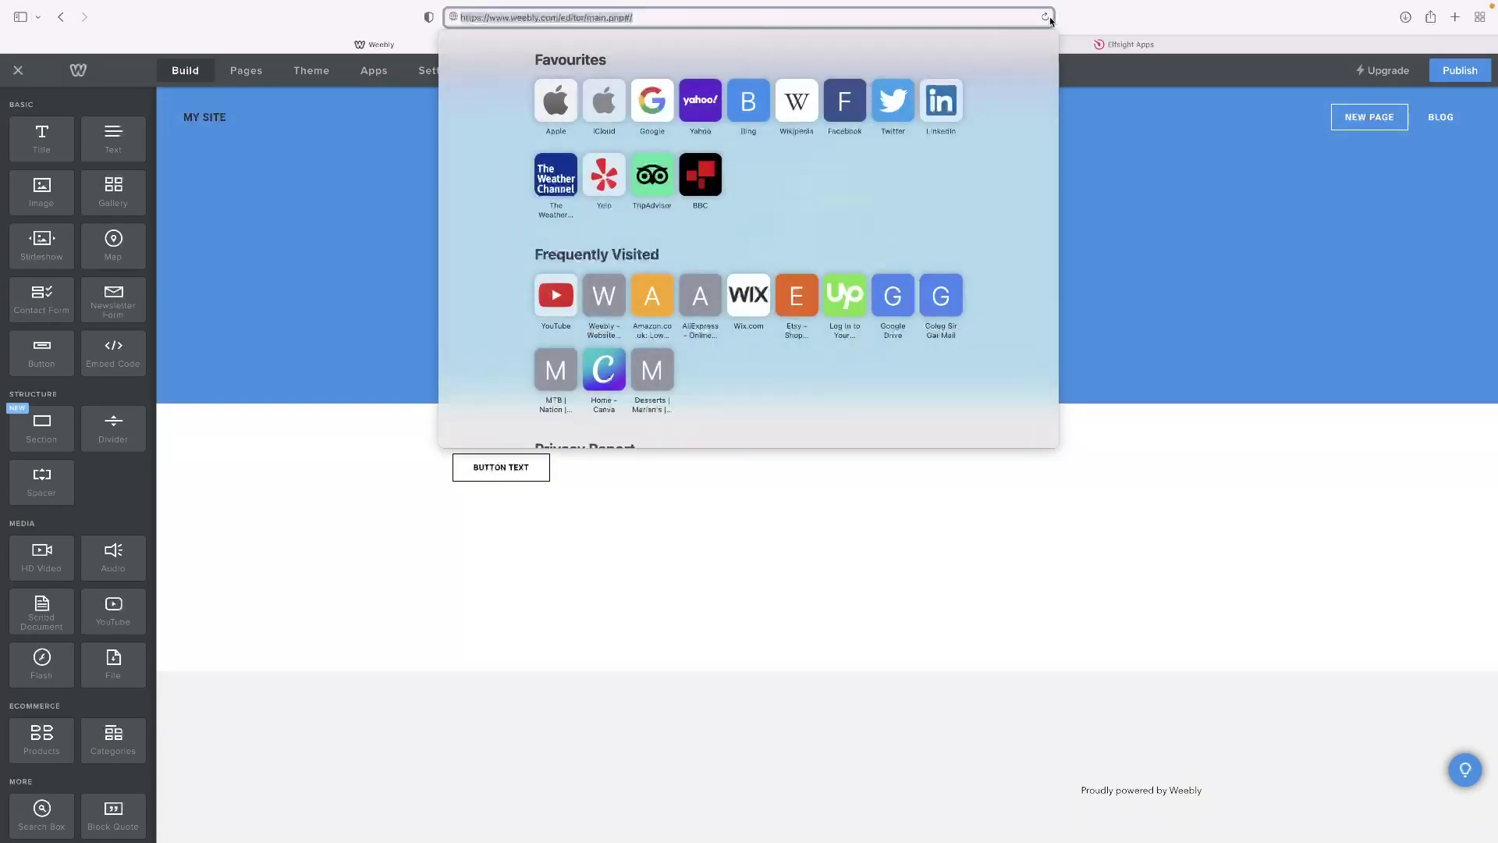
{"action": "key", "text": "Return"}
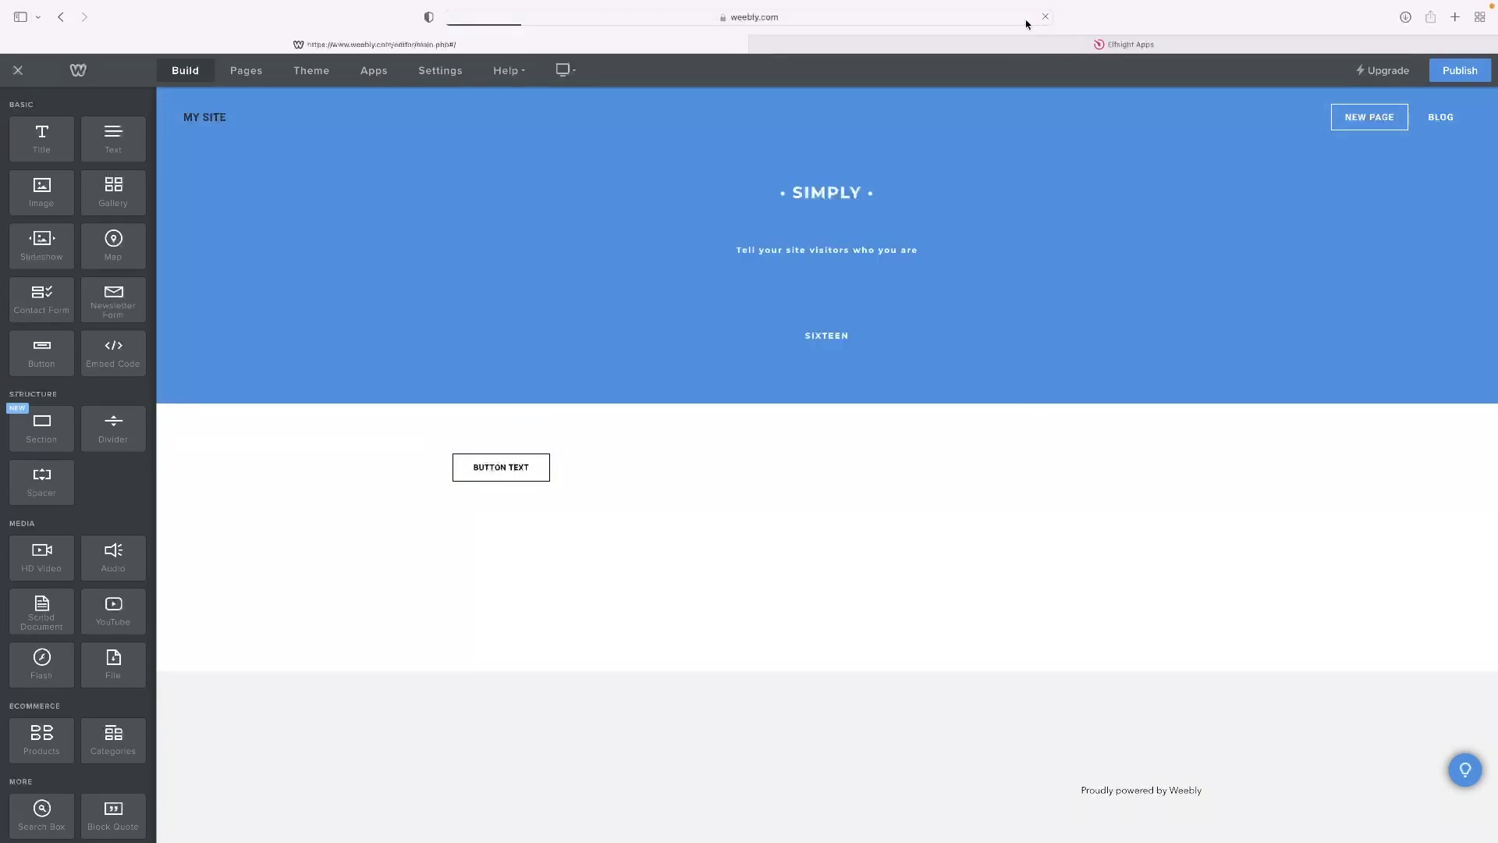
{"action": "mouse_move", "coordinate": [1061, 49]}
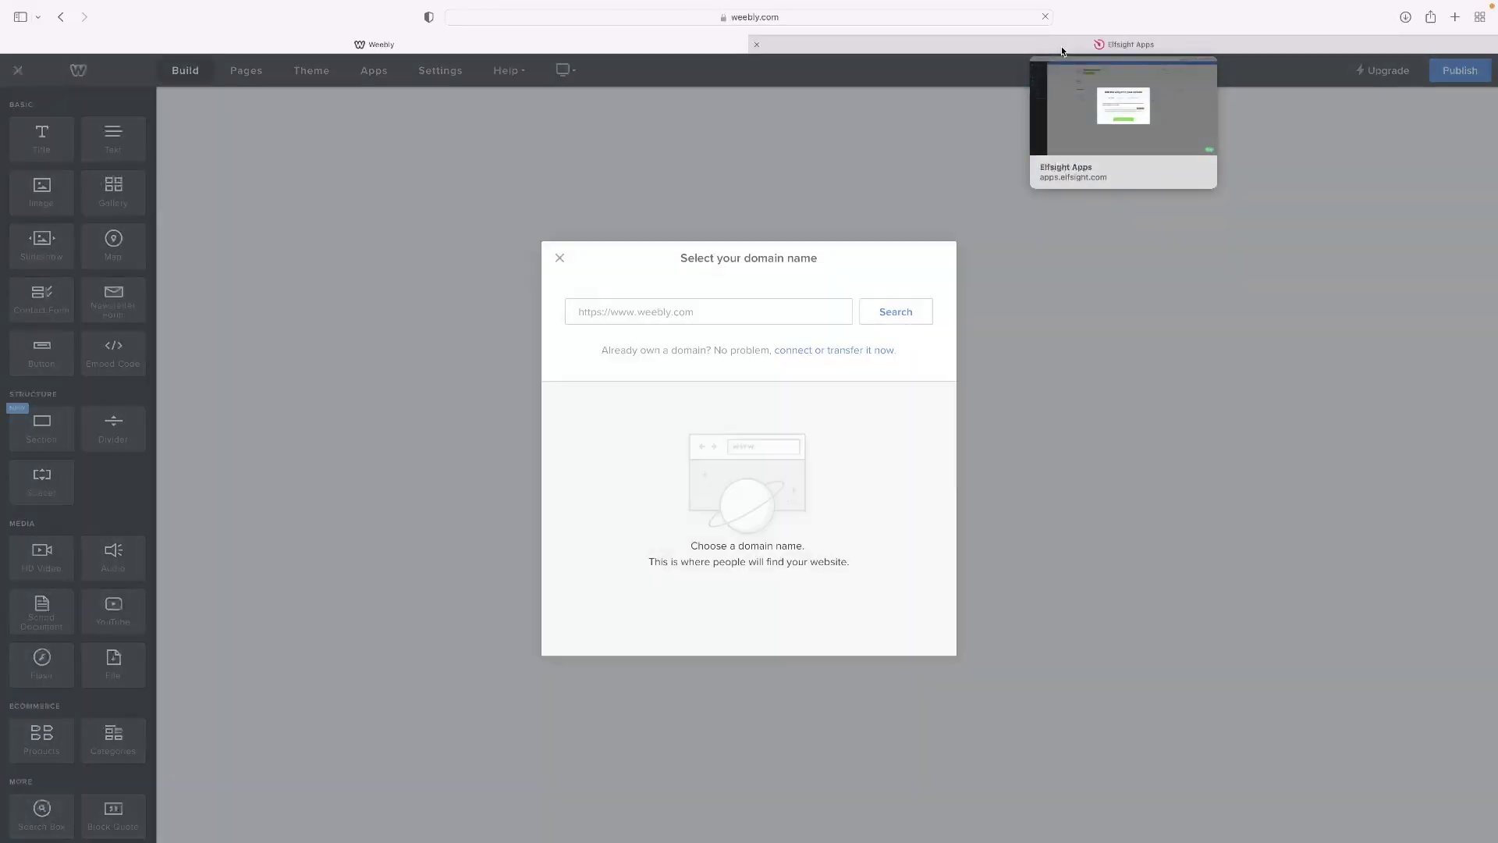
{"action": "left_click", "coordinate": [560, 257]}
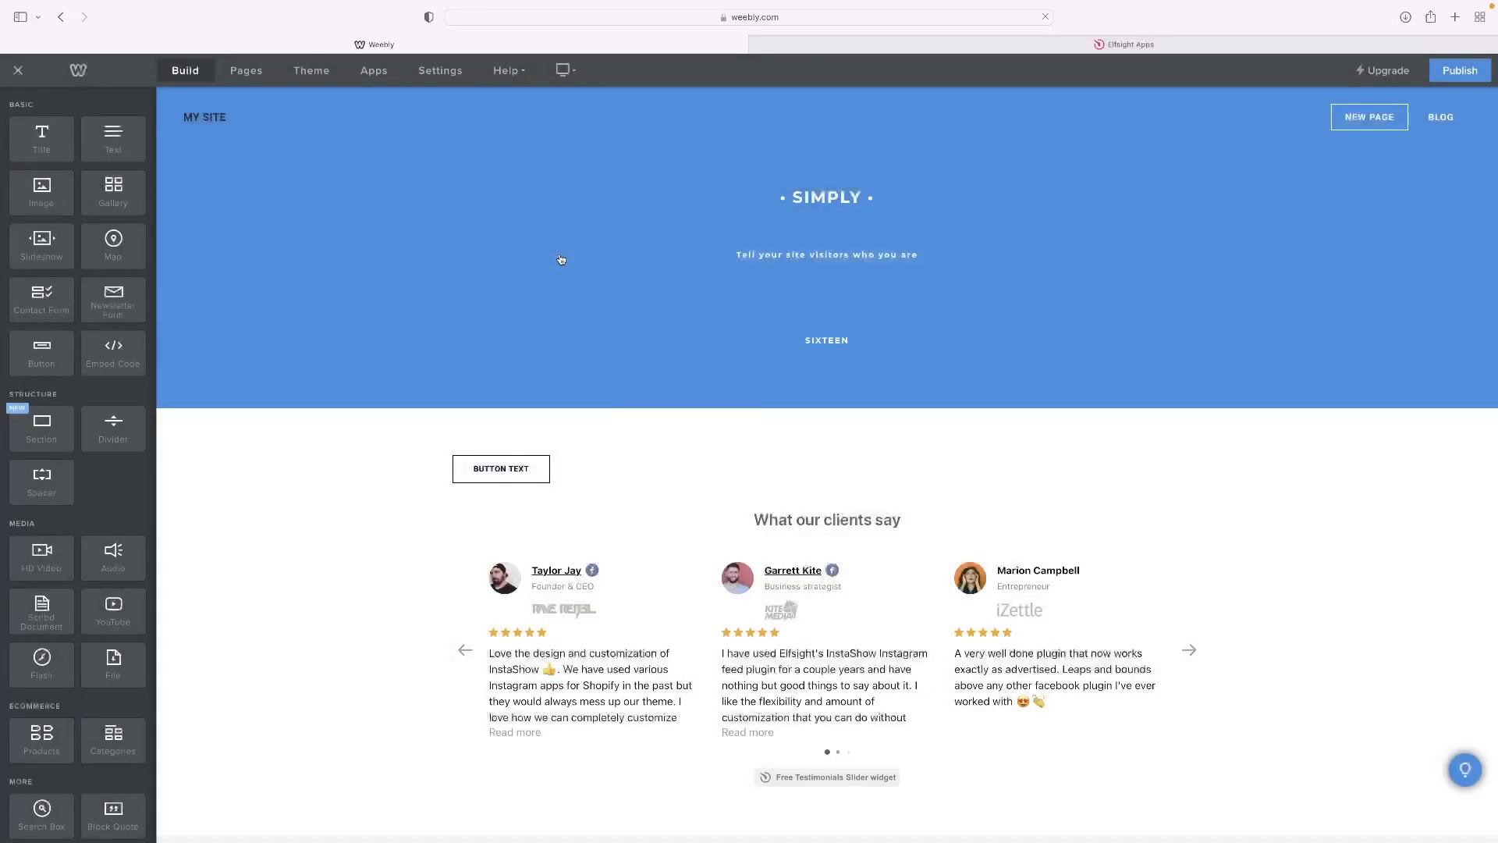
{"action": "scroll", "coordinate": [1166, 416], "scroll_direction": "down", "scroll_amount": 2}
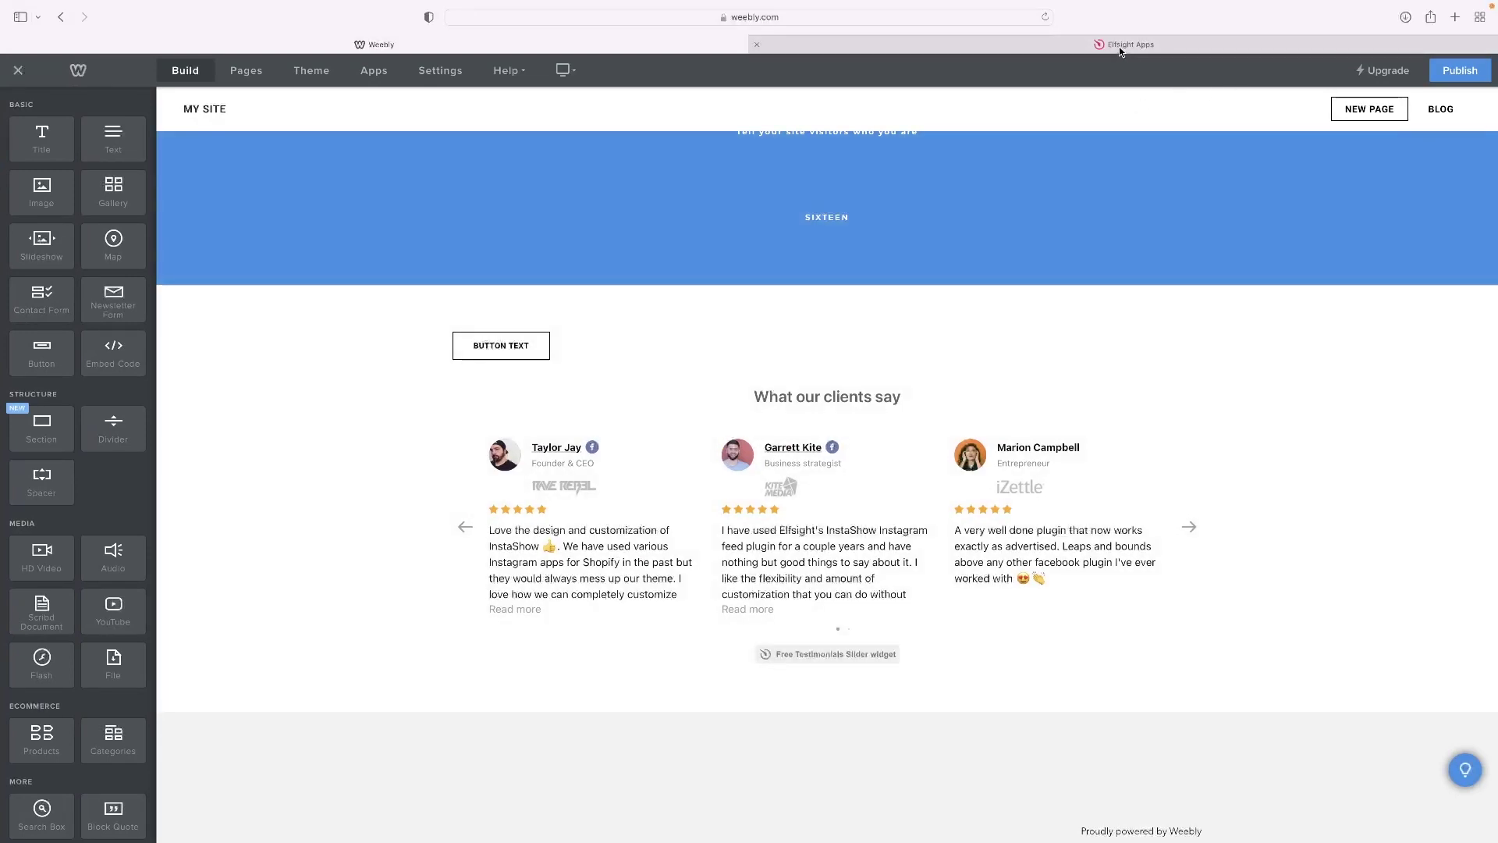
{"action": "mouse_move", "coordinate": [1120, 52]}
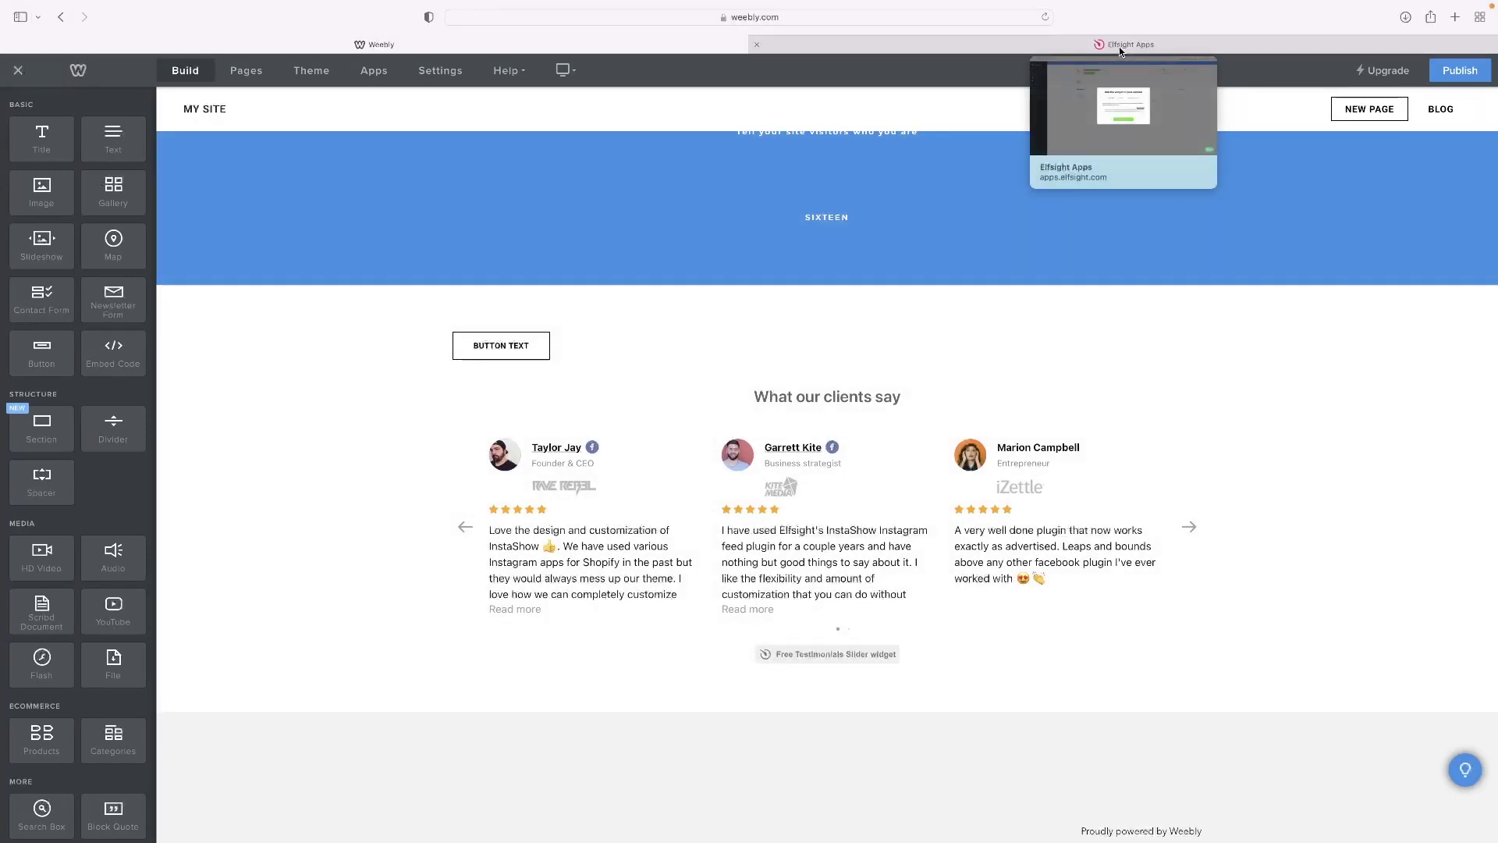